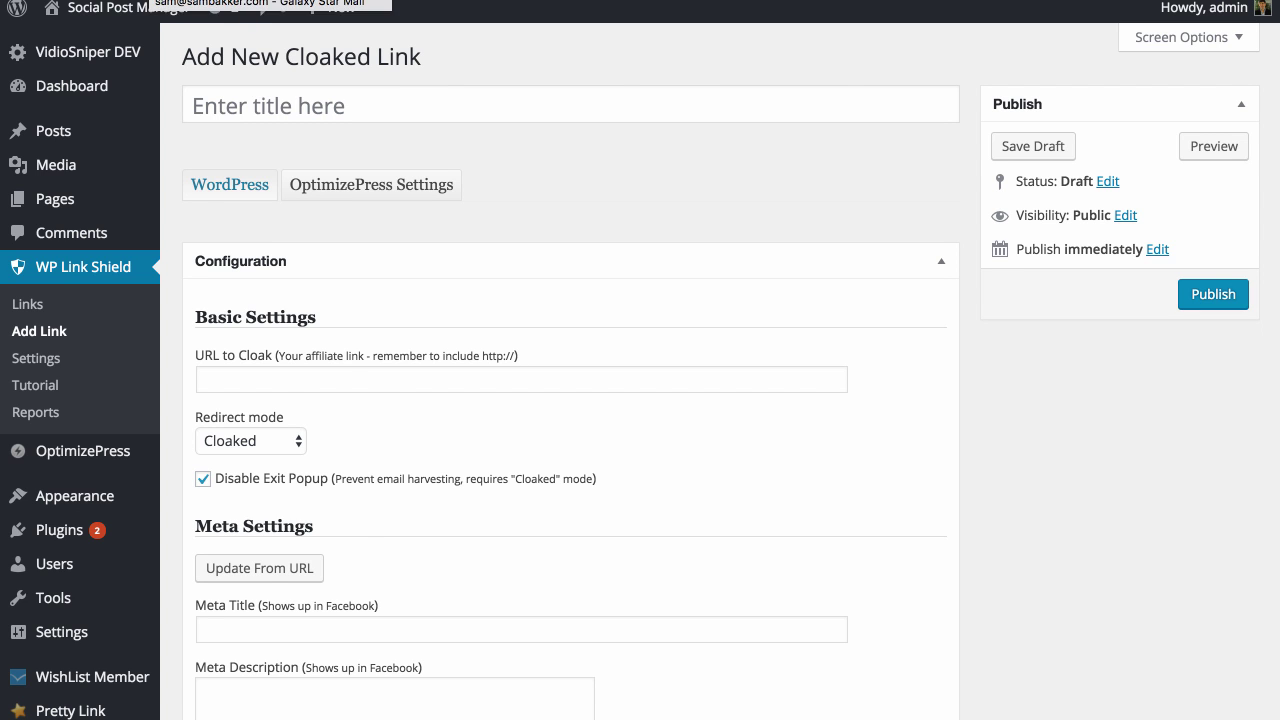
- Switch to the Gmail tab with the 1 Click Video Site Builder launch email
{"action": "key", "text": "ctrl+Tab"}
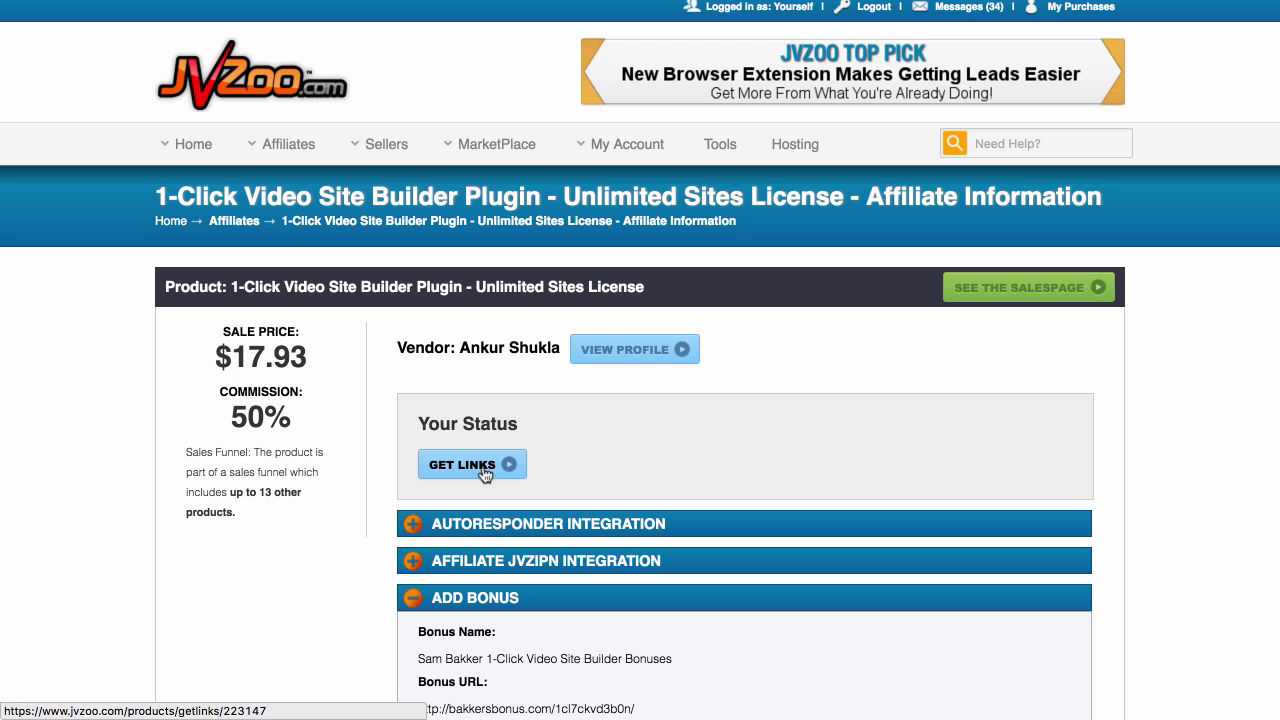
- Copy the 1-Click Video Site Builder affiliate link from JVZoo, then return to Gmail
{"action": "left_click", "coordinate": [482, 466]}
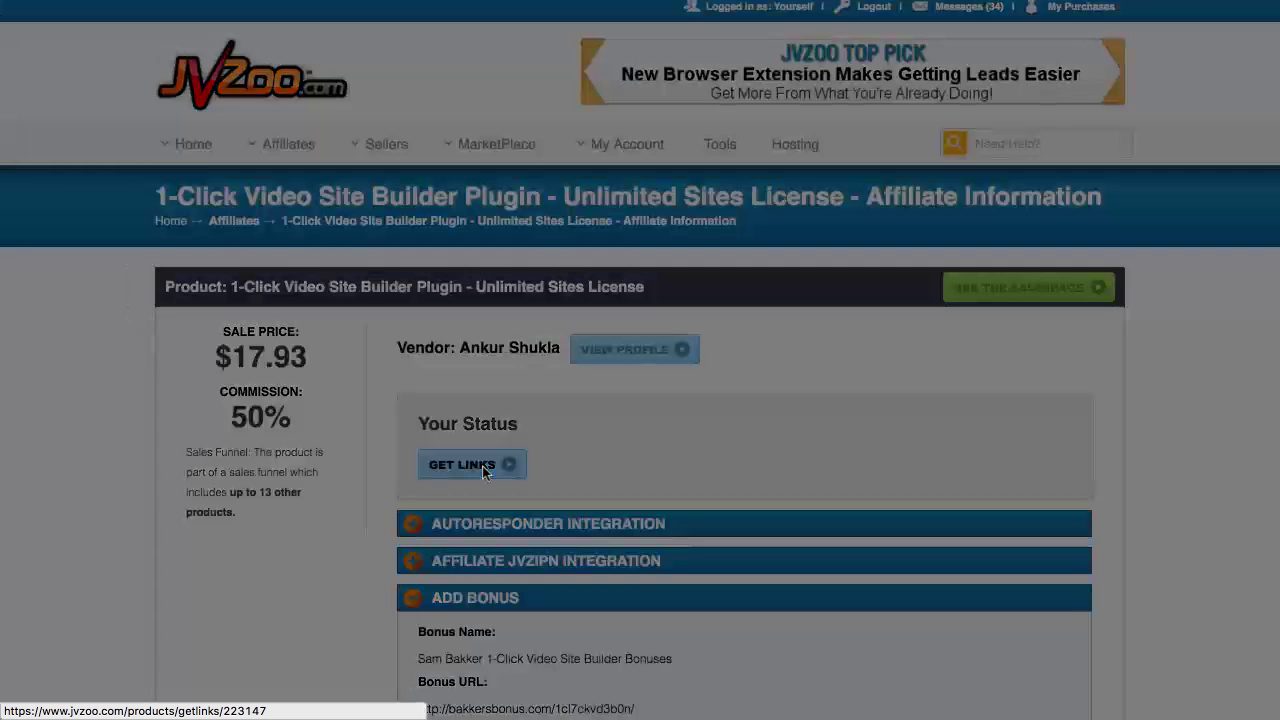
{"action": "left_click", "coordinate": [661, 250]}
{"action": "key", "text": "super+c"}
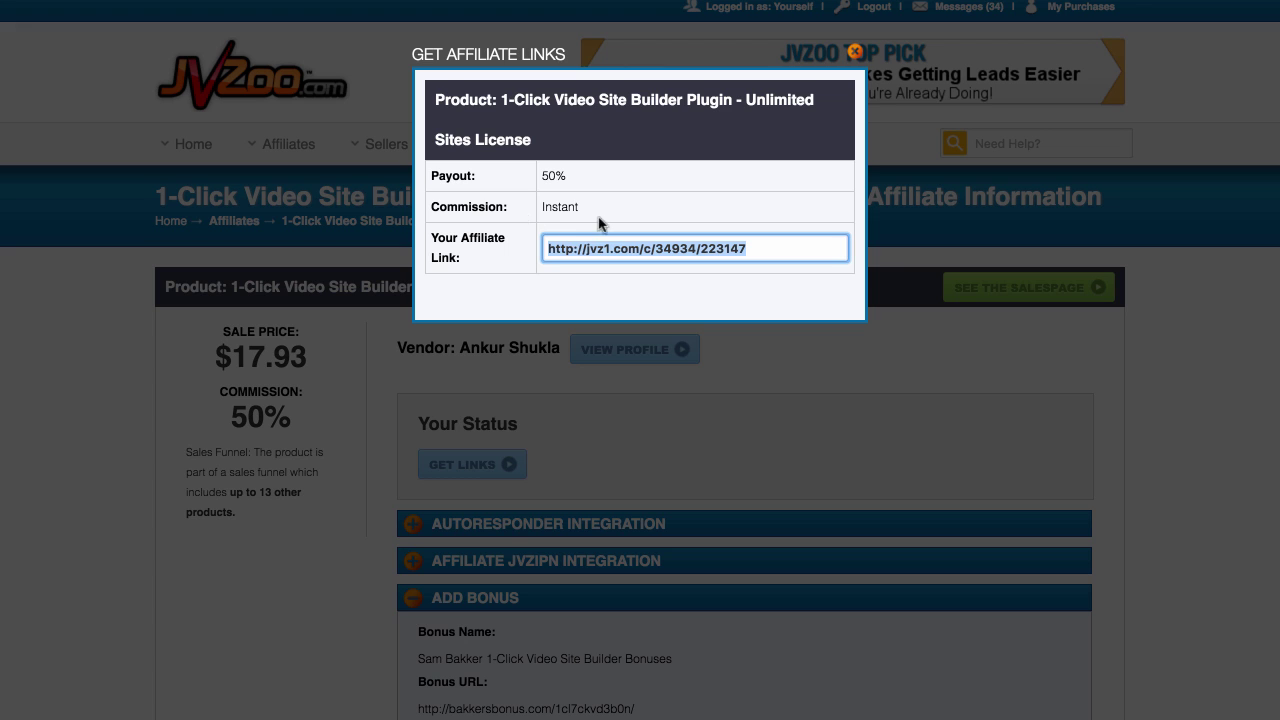
{"action": "key", "text": "ctrl+Tab"}
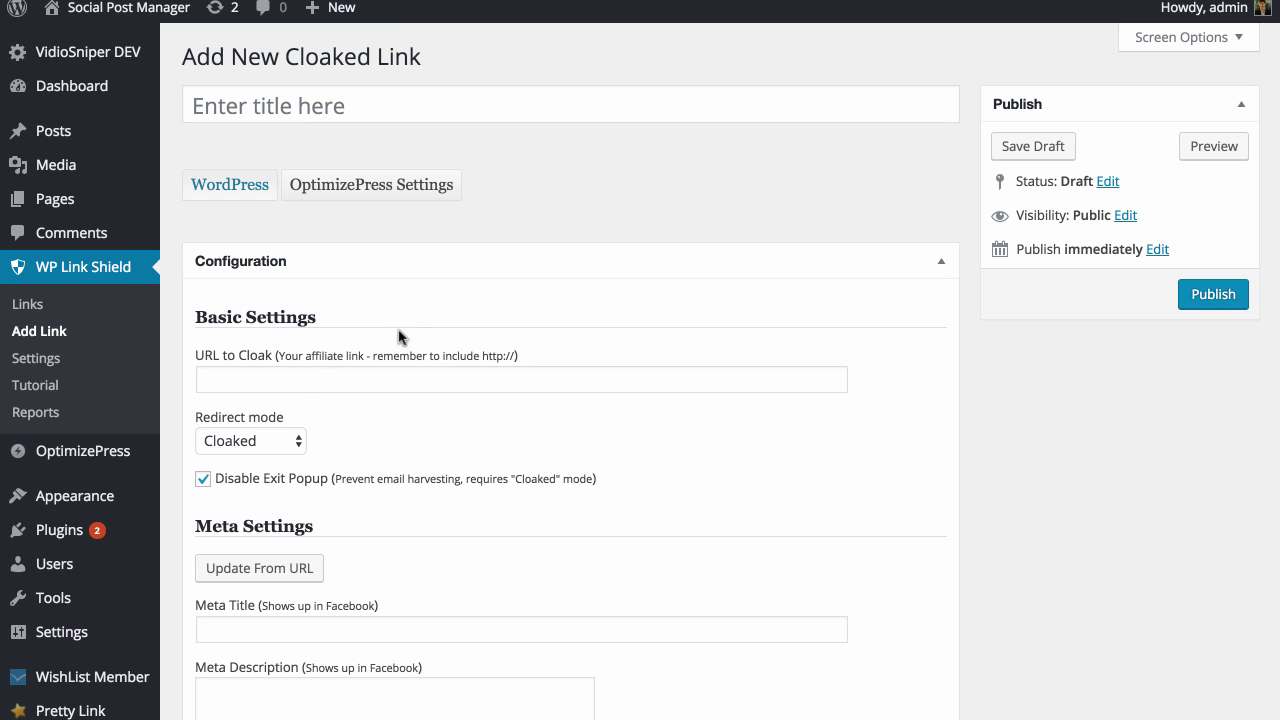
- Go back to the WordPress Add New Cloaked Link form
{"action": "left_click", "coordinate": [301, 371]}
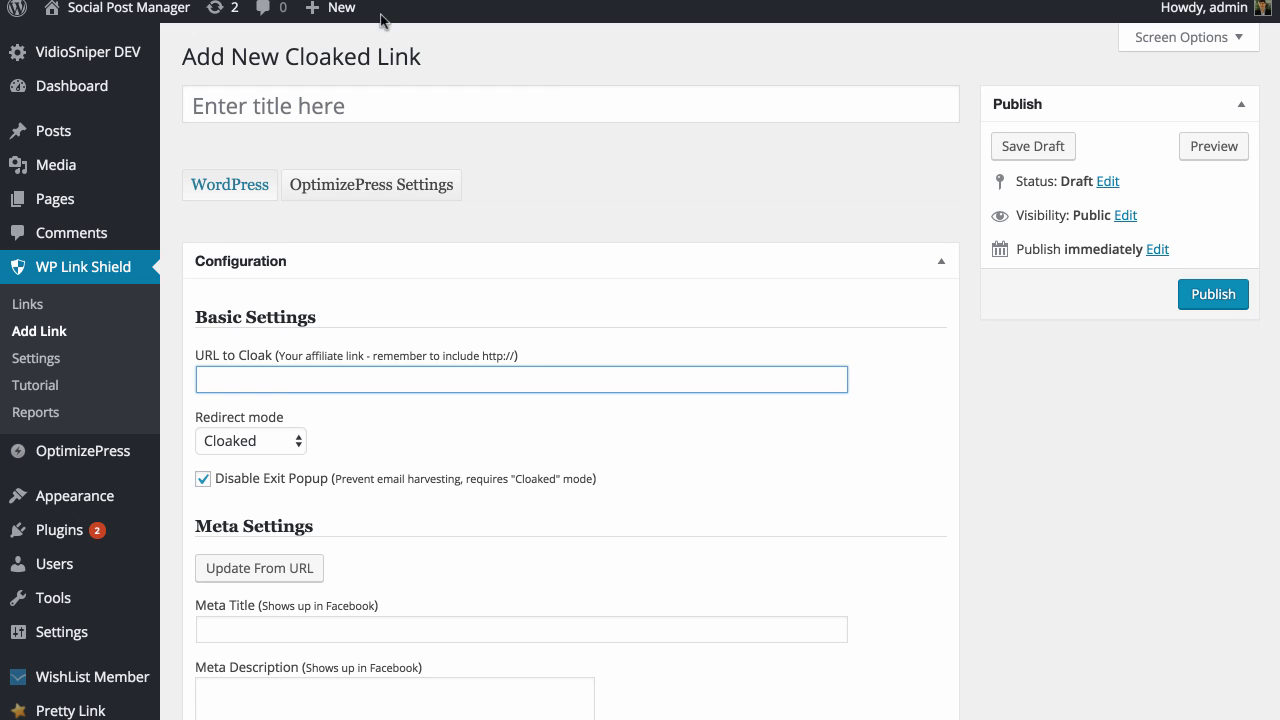
- Title the new cloaked link '1 Click Video Site Builder LIVE Link'
{"action": "left_click", "coordinate": [378, 136]}
{"action": "left_click", "coordinate": [383, 92]}
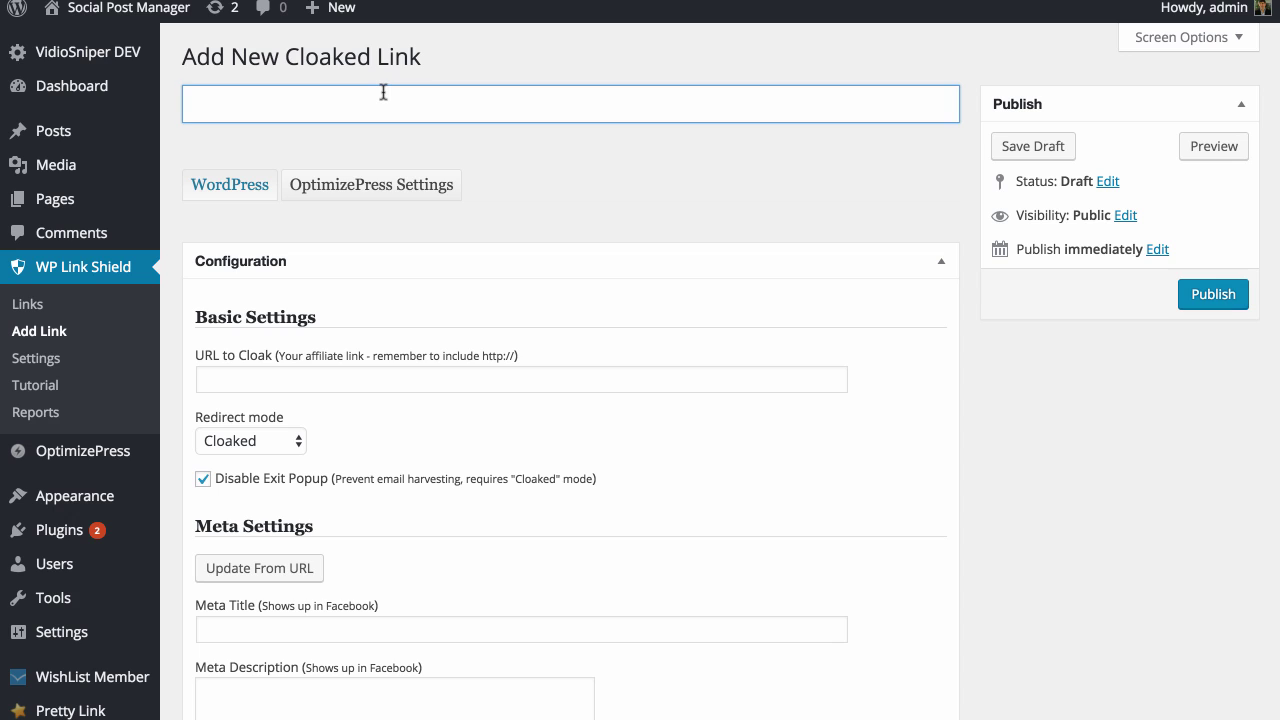
{"action": "type", "text": "1 "}
{"action": "type", "text": "Cucj"}
{"action": "key", "text": "BackSpace"}
{"action": "key", "text": "BackSpace"}
{"action": "key", "text": "BackSpace"}
{"action": "type", "text": "kucj"}
{"action": "key", "text": "BackSpace"}
{"action": "key", "text": "BackSpace"}
{"action": "key", "text": "BackSpace"}
{"action": "key", "text": "BackSpace"}
{"action": "type", "text": "lick S"}
{"action": "key", "text": "BackSpace"}
{"action": "type", "text": "Video Site Builder LIVE Lin"}
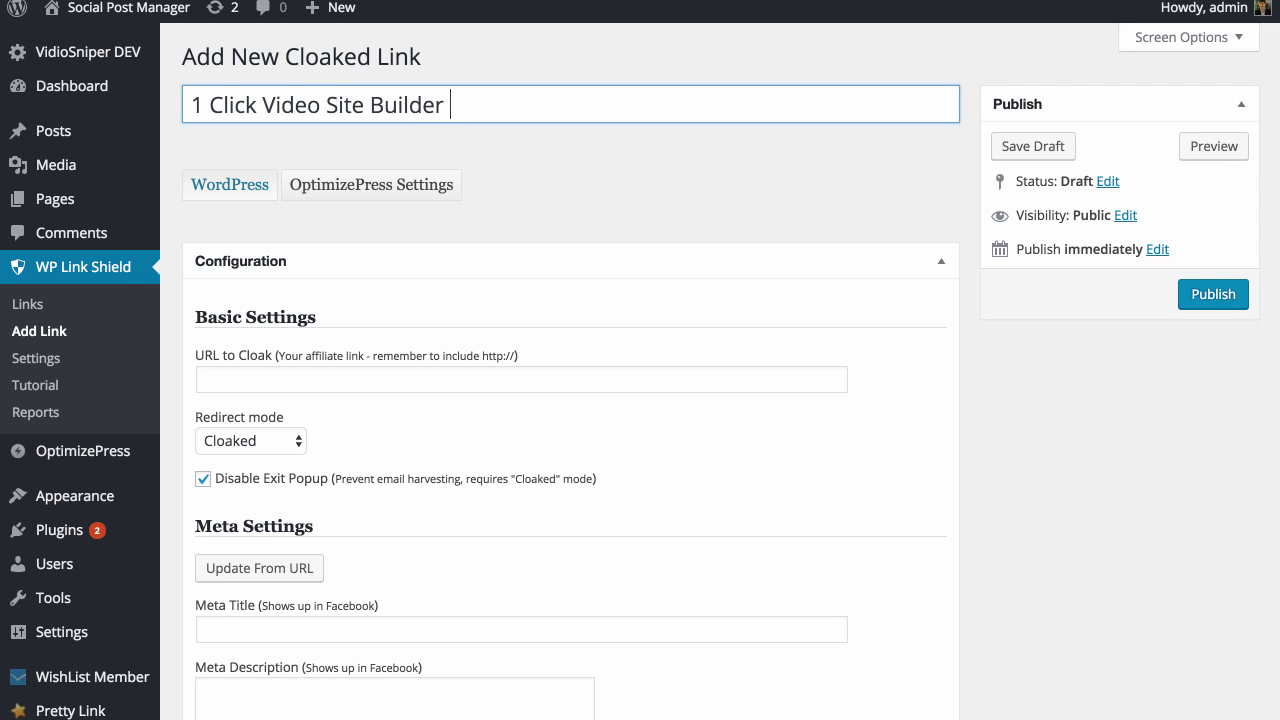
{"action": "type", "text": "k"}
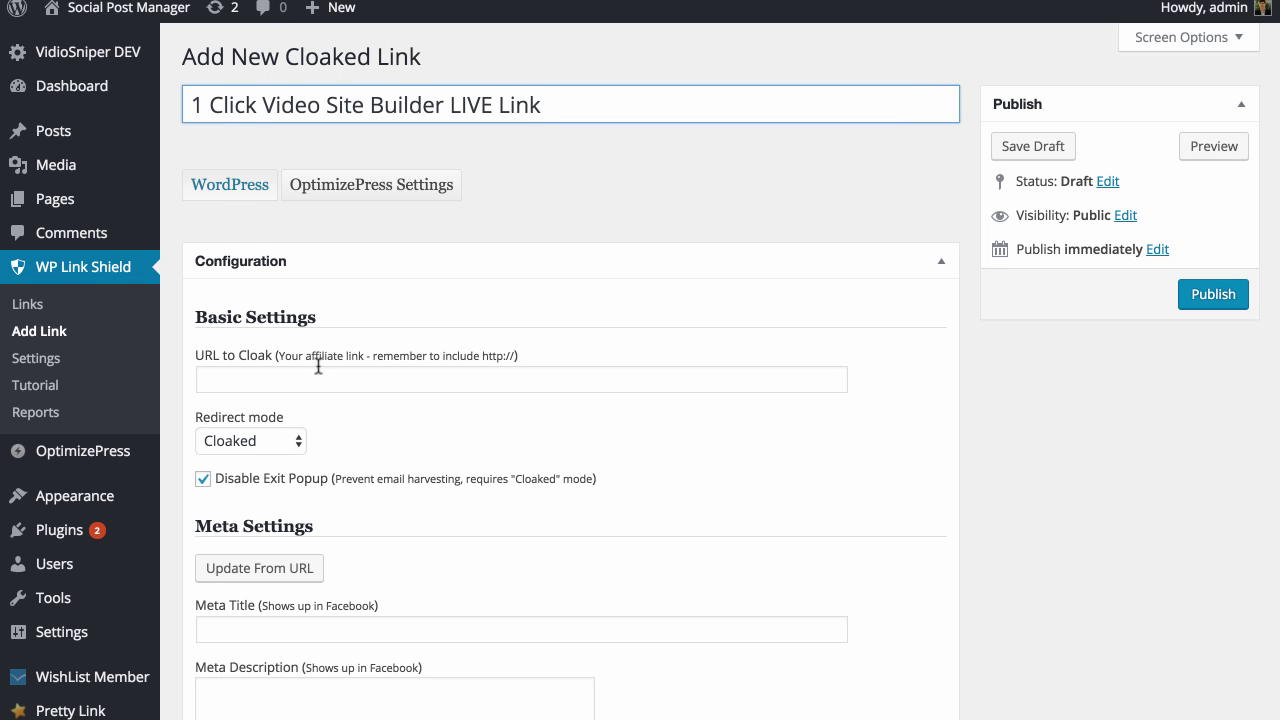
{"action": "scroll", "coordinate": [318, 366], "scroll_direction": "down", "scroll_amount": 4}
{"action": "left_click", "coordinate": [318, 177]}
{"action": "key", "text": "super+v"}
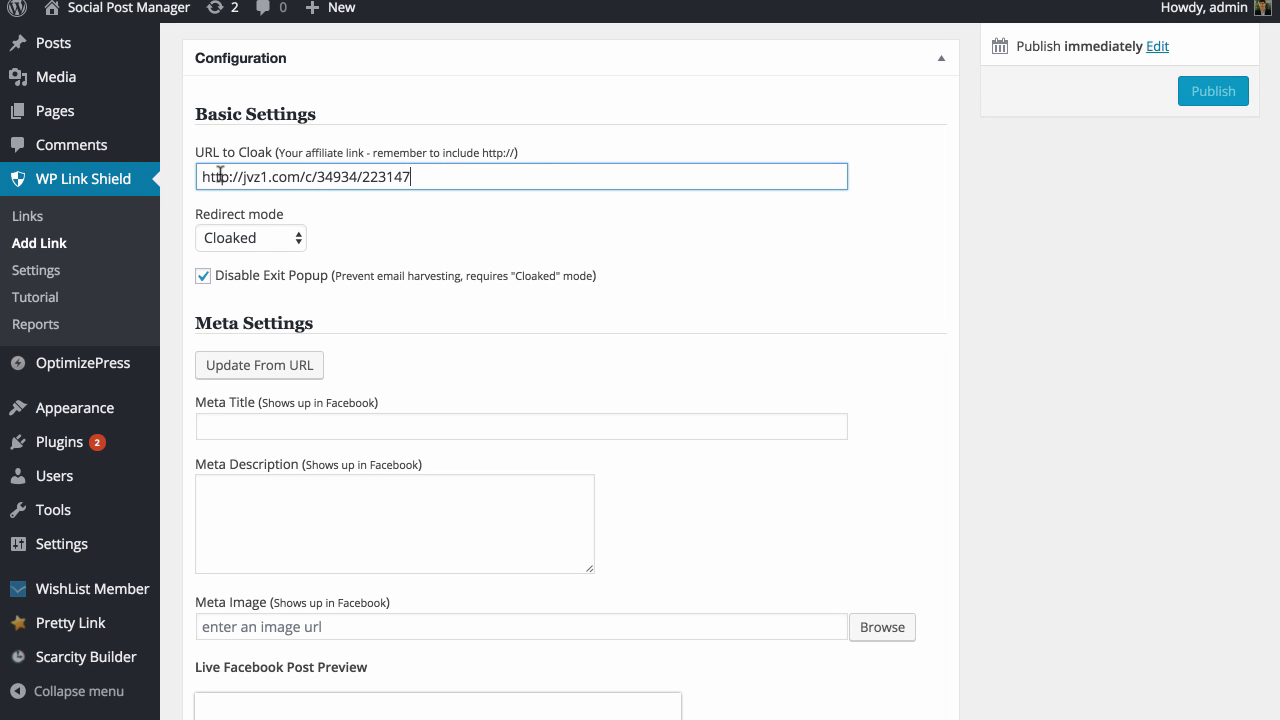
- Try the Javascript redirect mode, then set the redirect mode back to Cloaked
{"action": "left_click", "coordinate": [263, 239]}
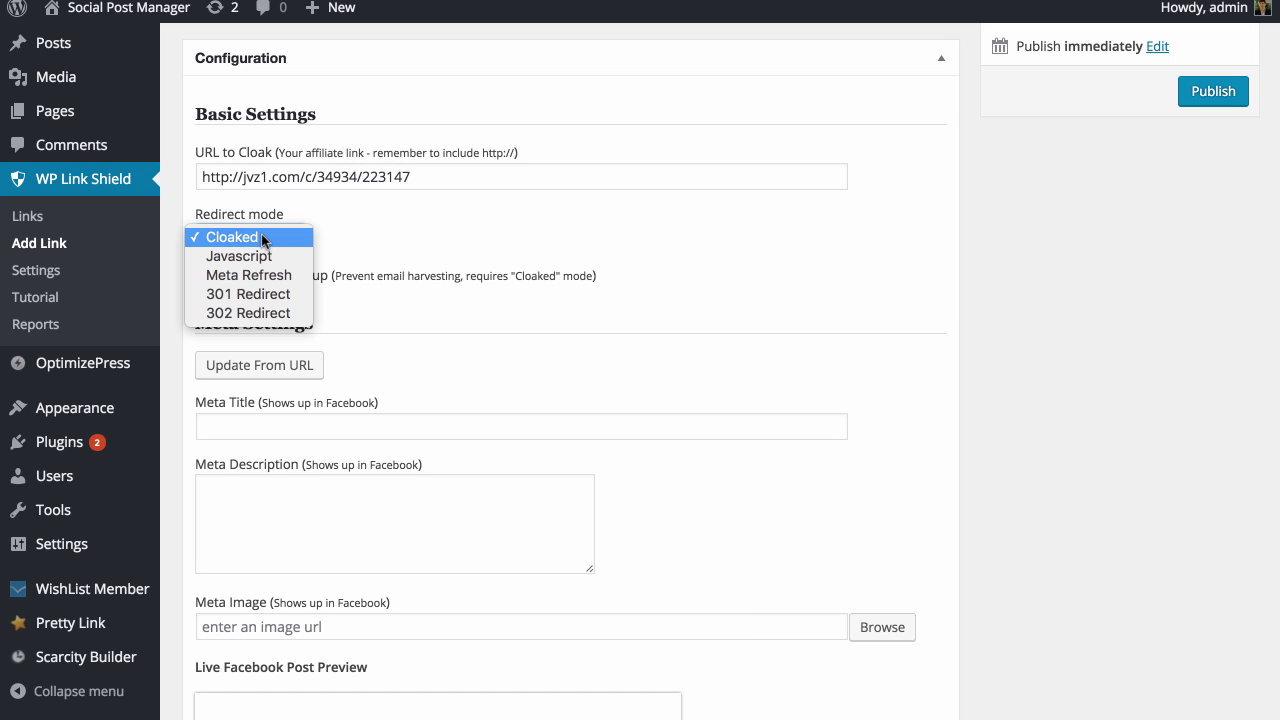
{"action": "left_click", "coordinate": [265, 256]}
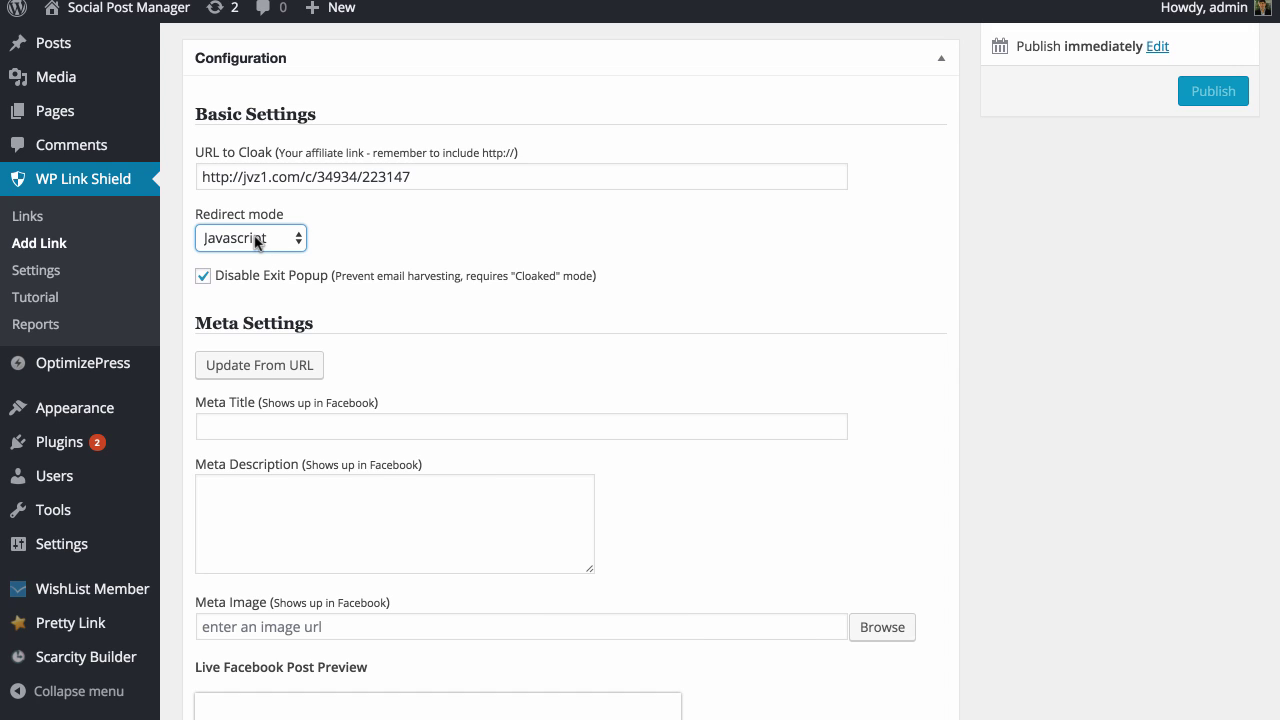
{"action": "left_click", "coordinate": [257, 241]}
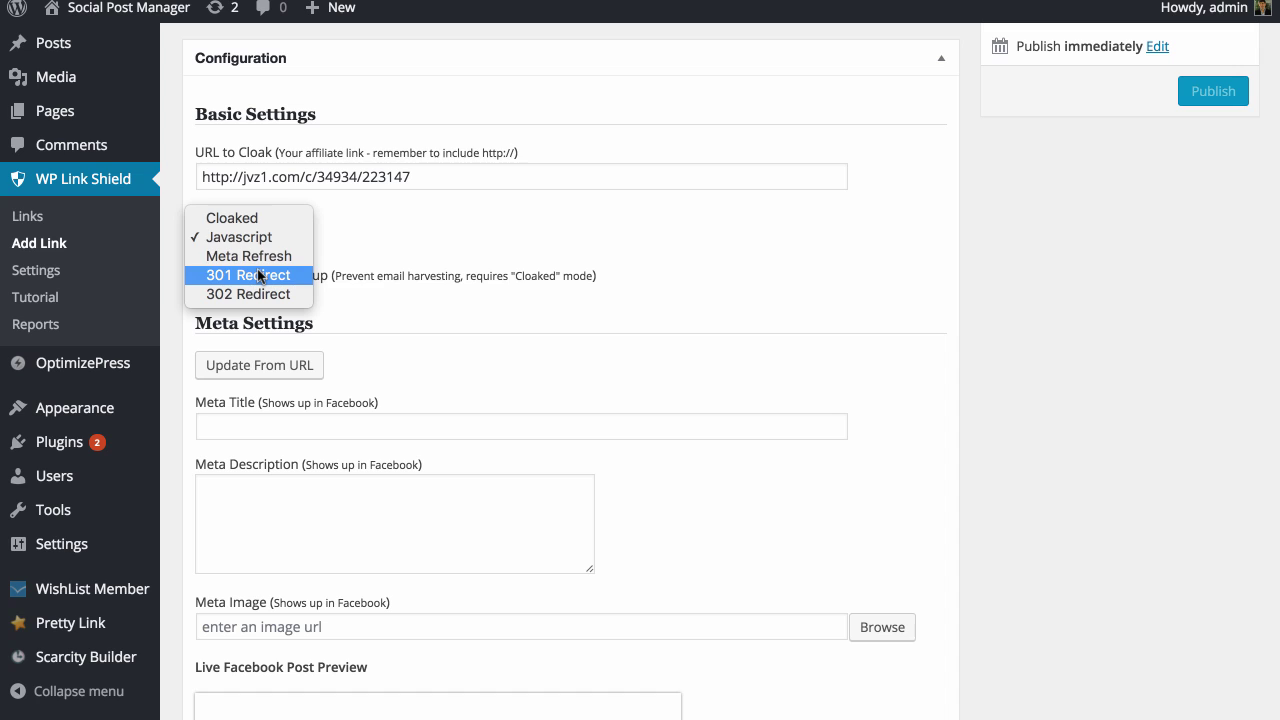
{"action": "left_click", "coordinate": [263, 219]}
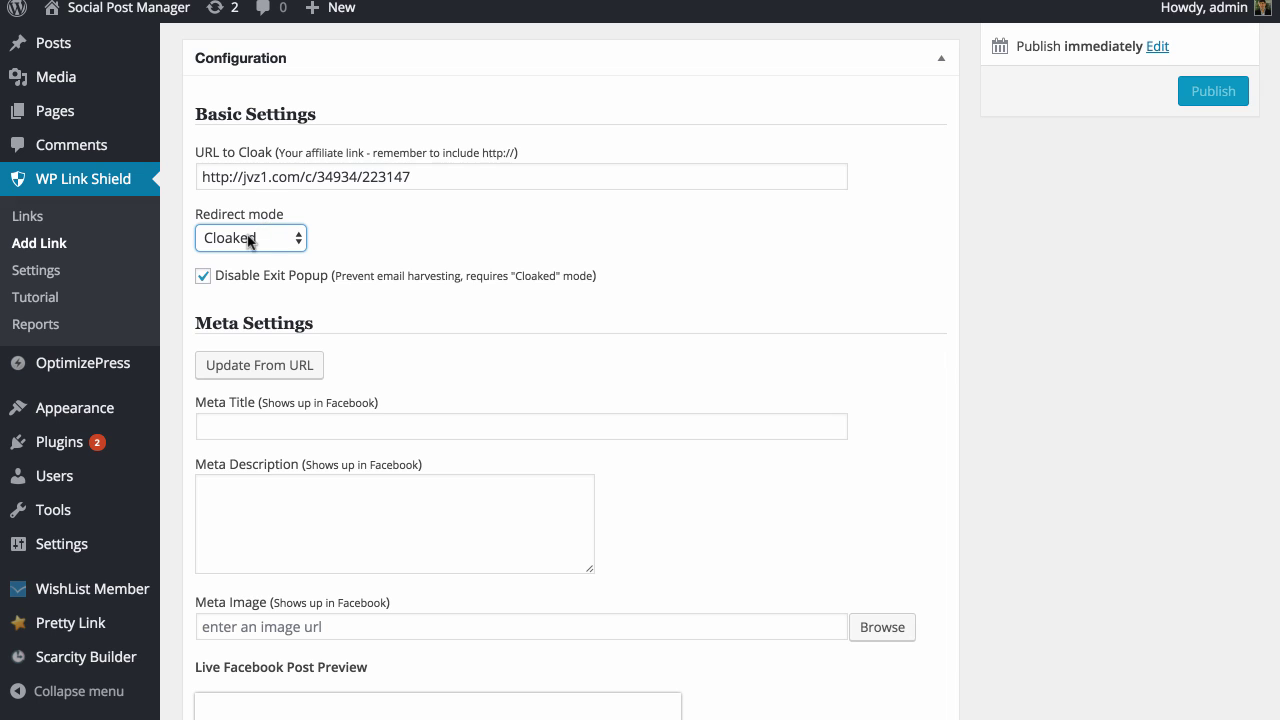
- Scroll through the Add New Cloaked Link form's options
{"action": "scroll", "coordinate": [320, 225], "scroll_direction": "up", "scroll_amount": 2}
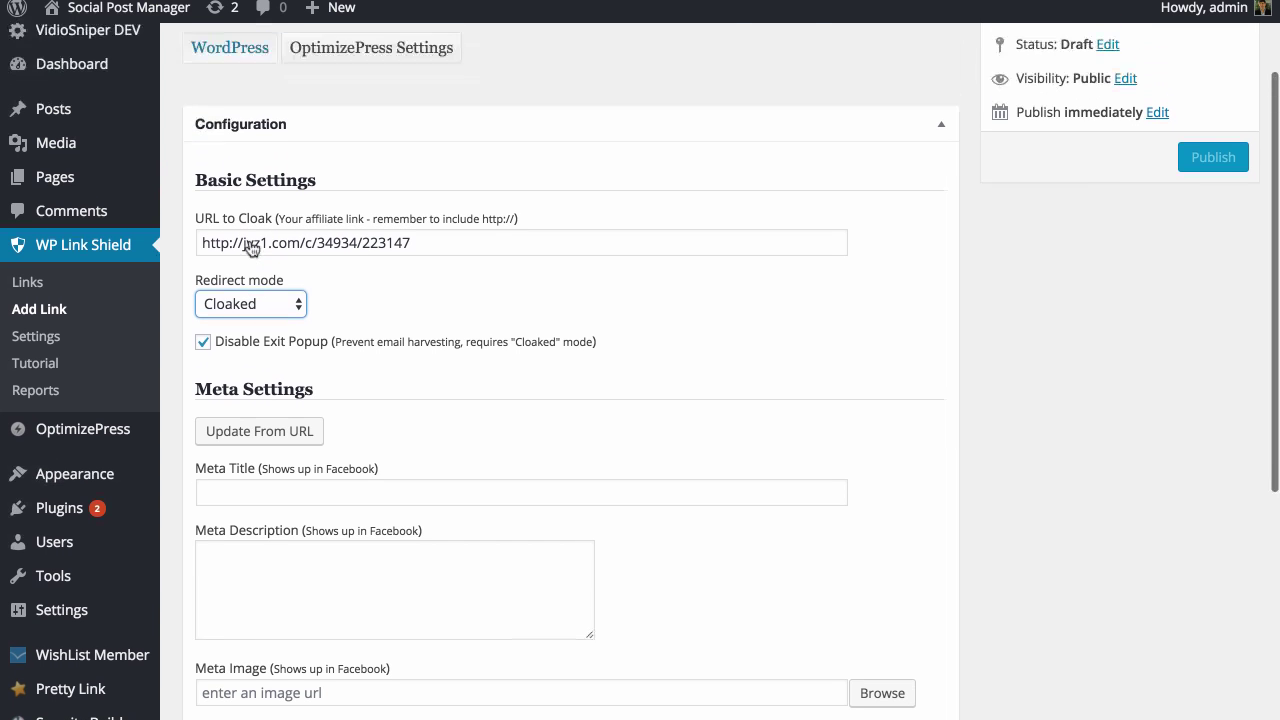
{"action": "scroll", "coordinate": [391, 204], "scroll_direction": "up", "scroll_amount": 1}
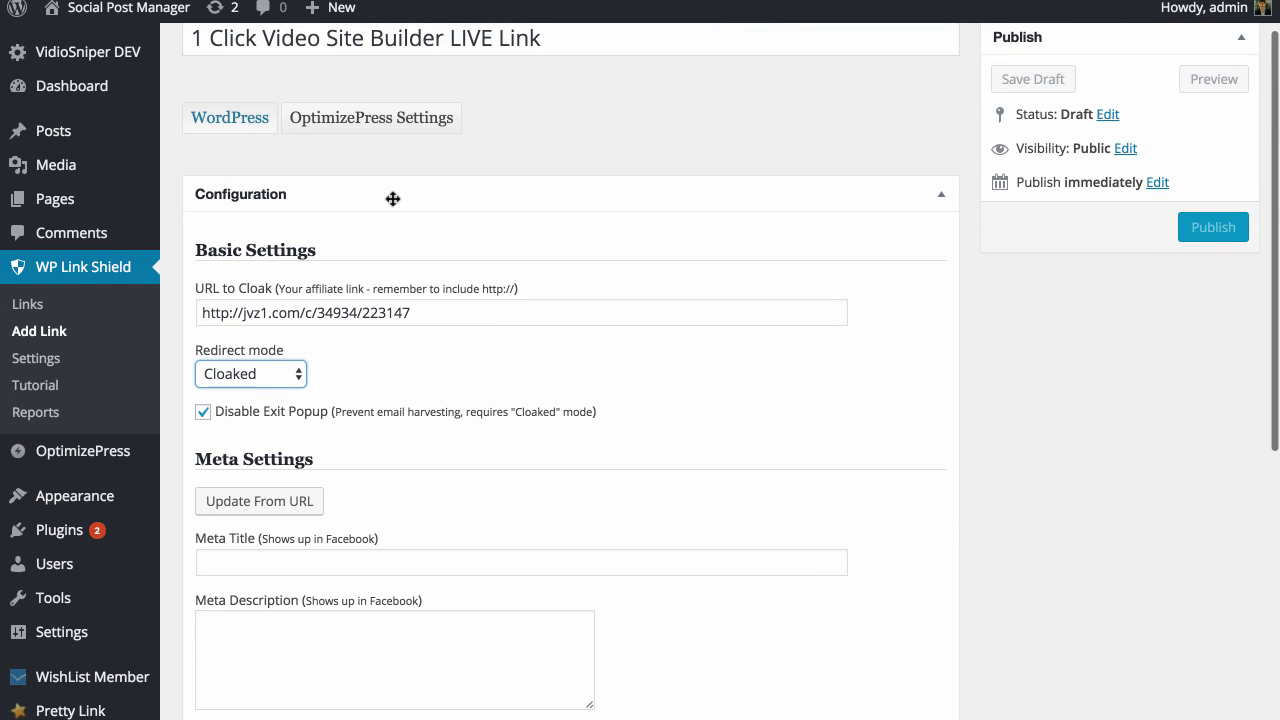
{"action": "scroll", "coordinate": [392, 200], "scroll_direction": "down", "scroll_amount": 5}
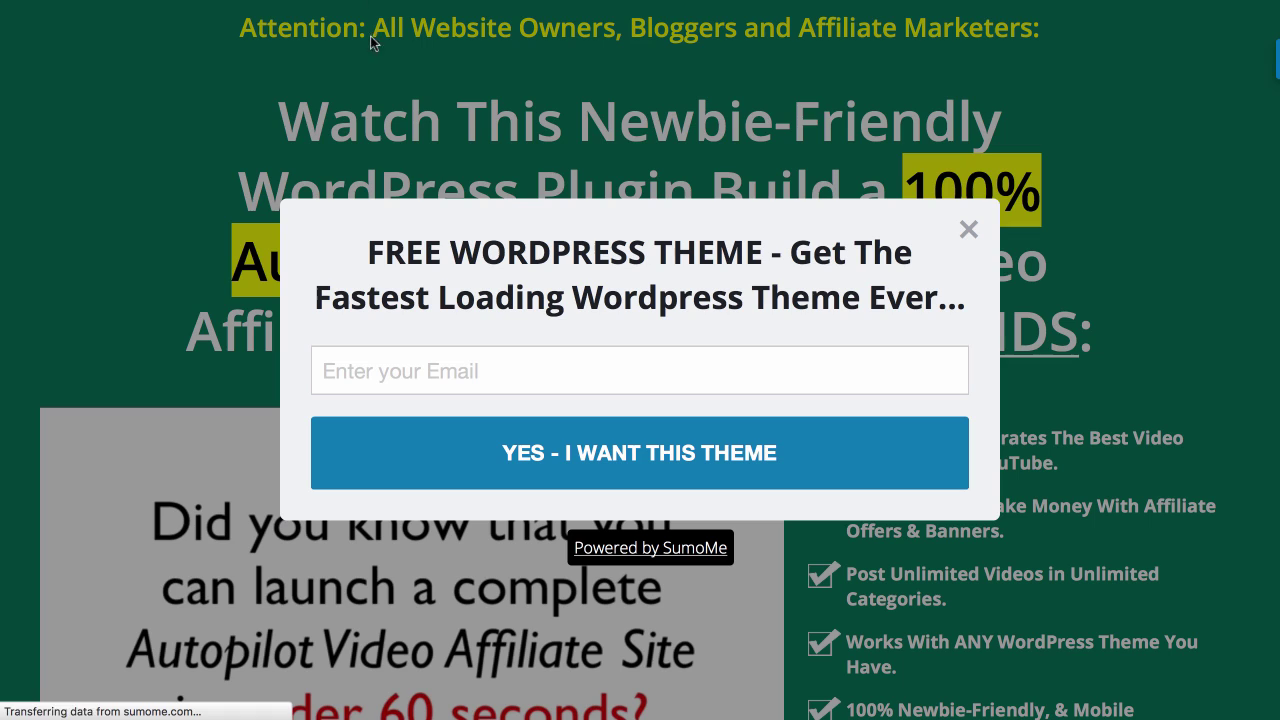
- Try the email signup field in the sales page's popup
{"action": "left_click", "coordinate": [467, 362]}
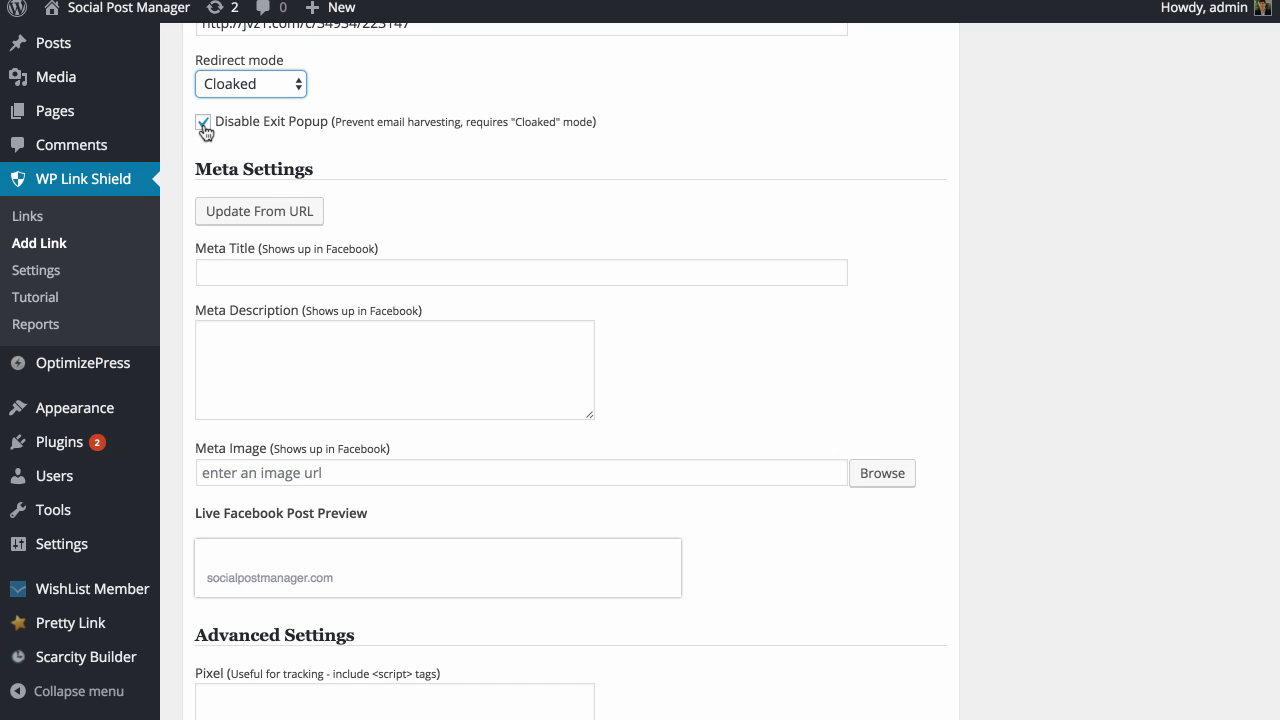
- Scroll down the cloaked link form to the Meta Settings section
{"action": "scroll", "coordinate": [377, 178], "scroll_direction": "down", "scroll_amount": 1}
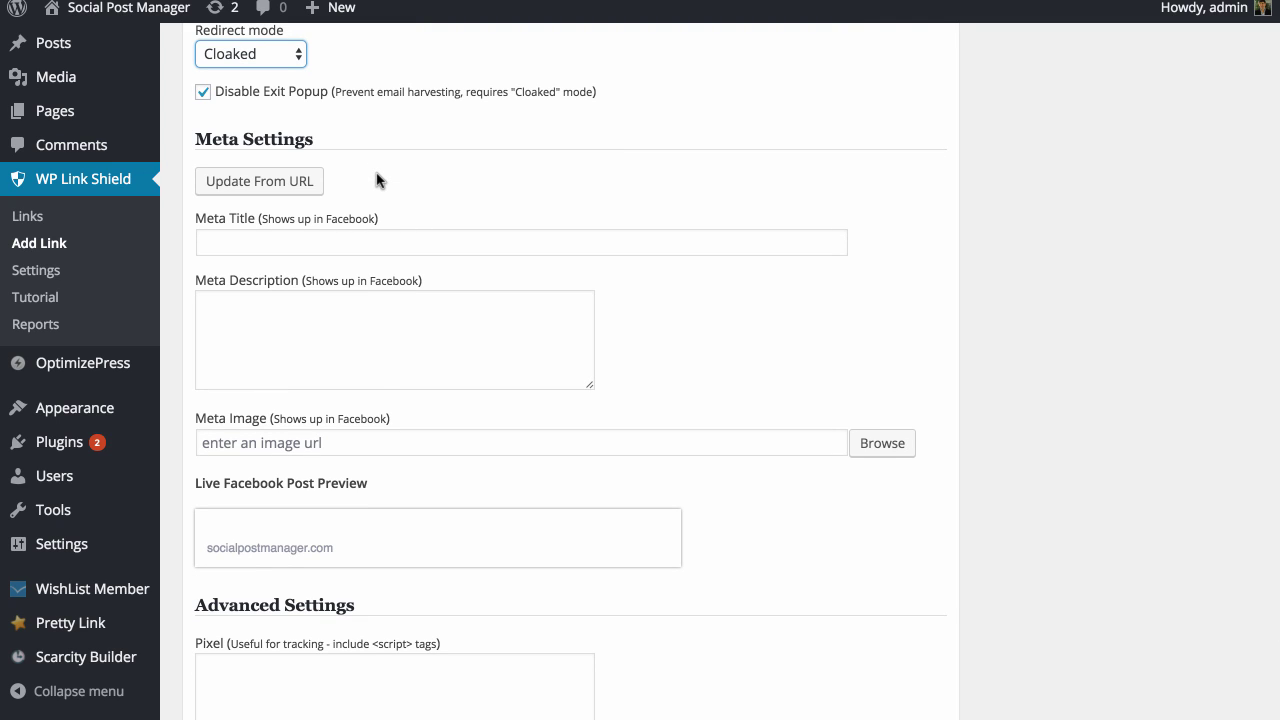
{"action": "scroll", "coordinate": [373, 185], "scroll_direction": "down", "scroll_amount": 1}
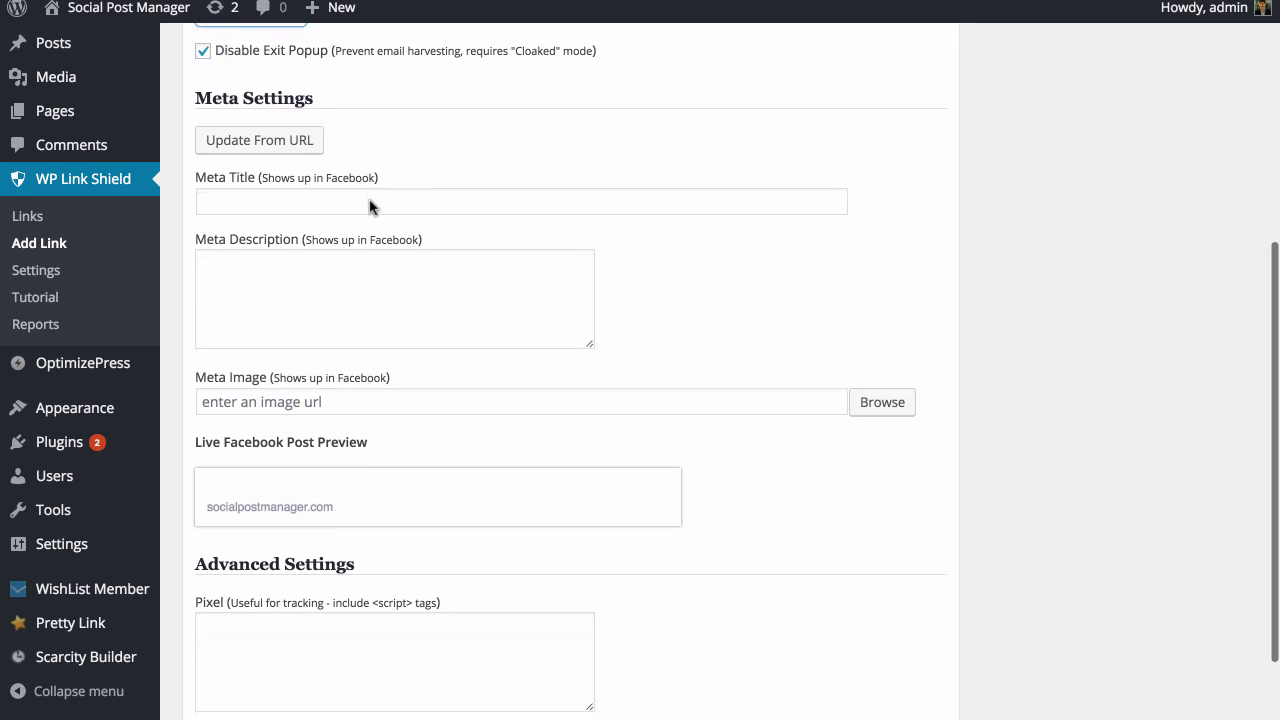
- Enter '1 Click Video Site Builder' as the Facebook Meta Title
{"action": "left_click", "coordinate": [370, 201]}
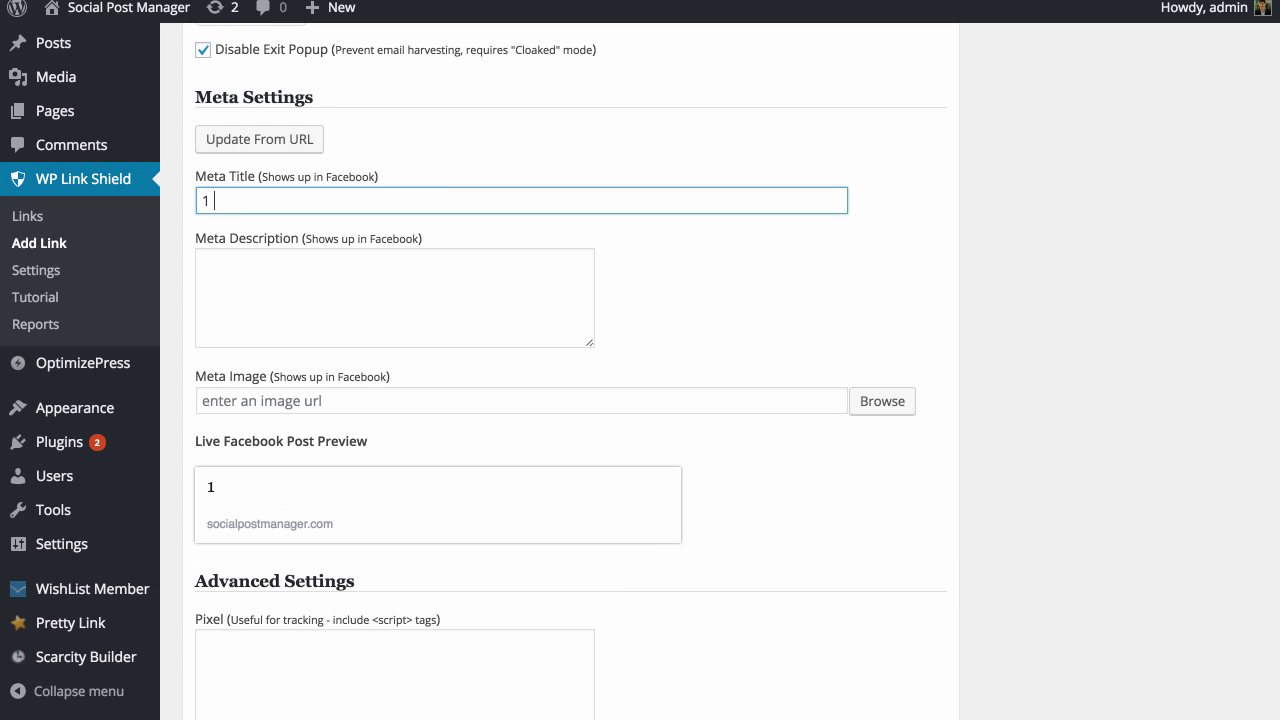
{"action": "type", "text": "Clc"}
{"action": "key", "text": "BackSpace"}
{"action": "type", "text": "ick Video"}
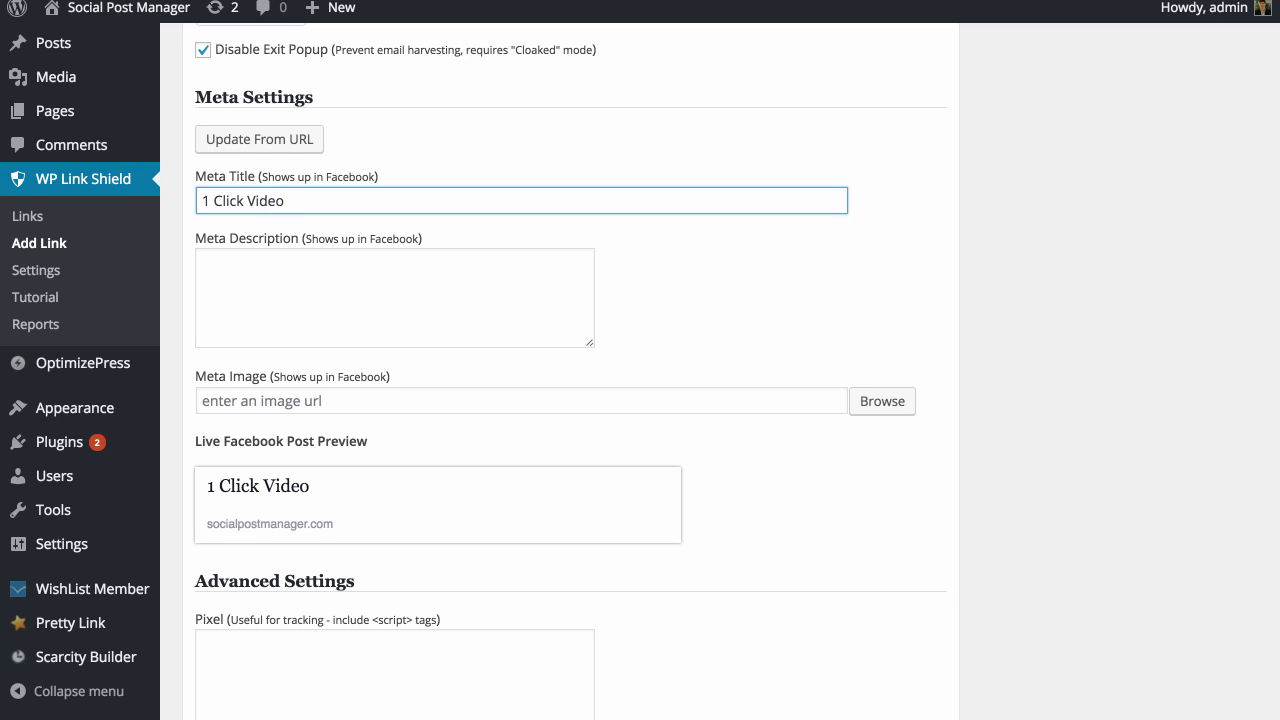
{"action": "type", "text": " Site Builder"}
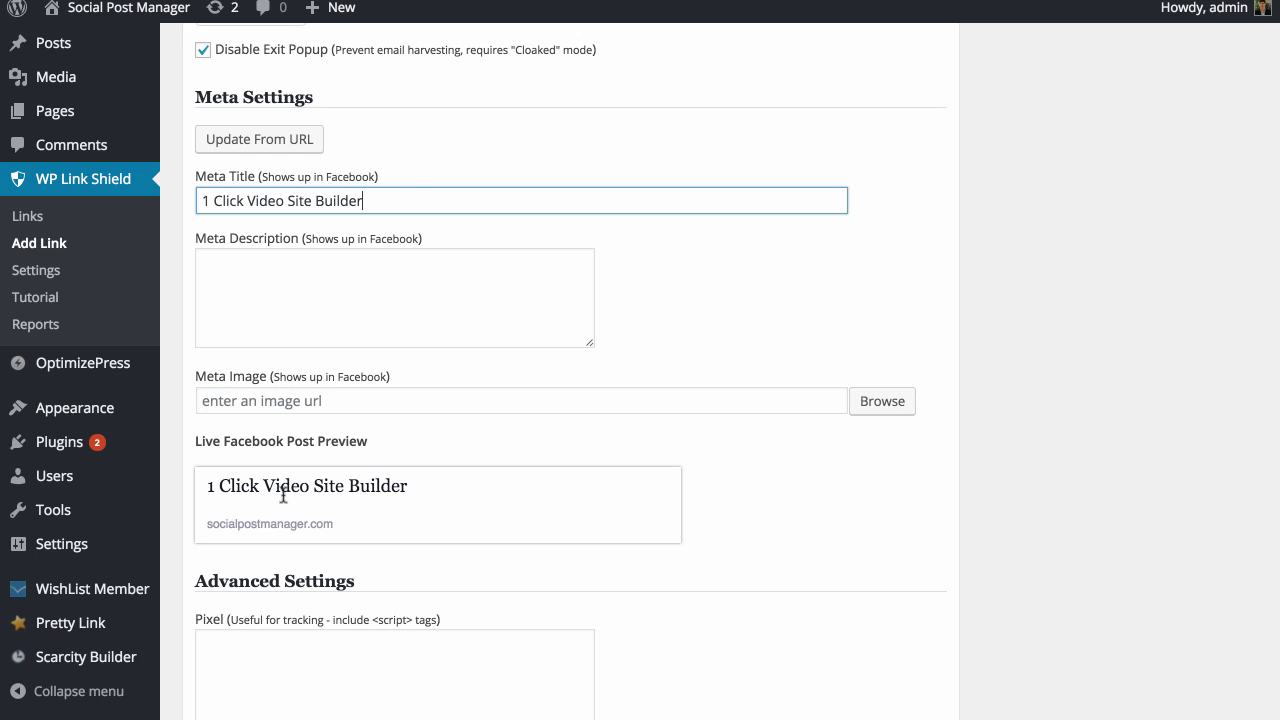
- Write a Meta Description about WordPress sites populated with YouTube video content in under 60 seconds
{"action": "left_click", "coordinate": [340, 300]}
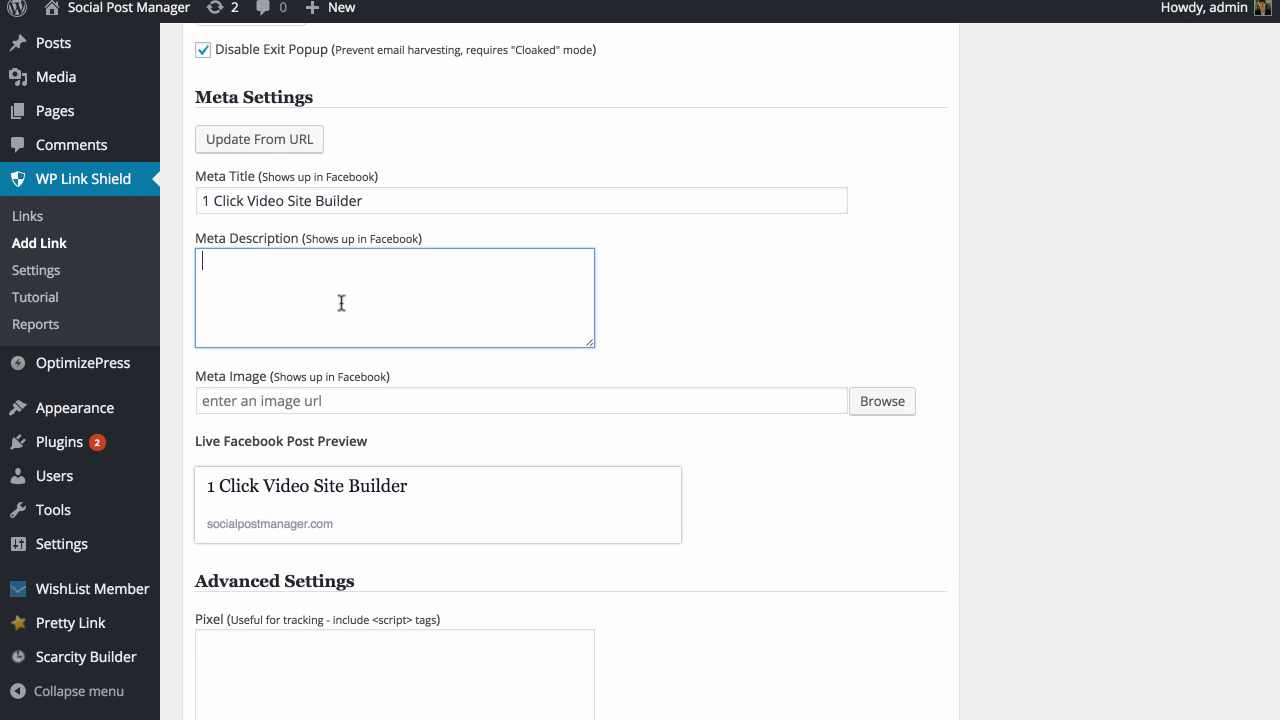
{"action": "type", "text": "This is a cool so"}
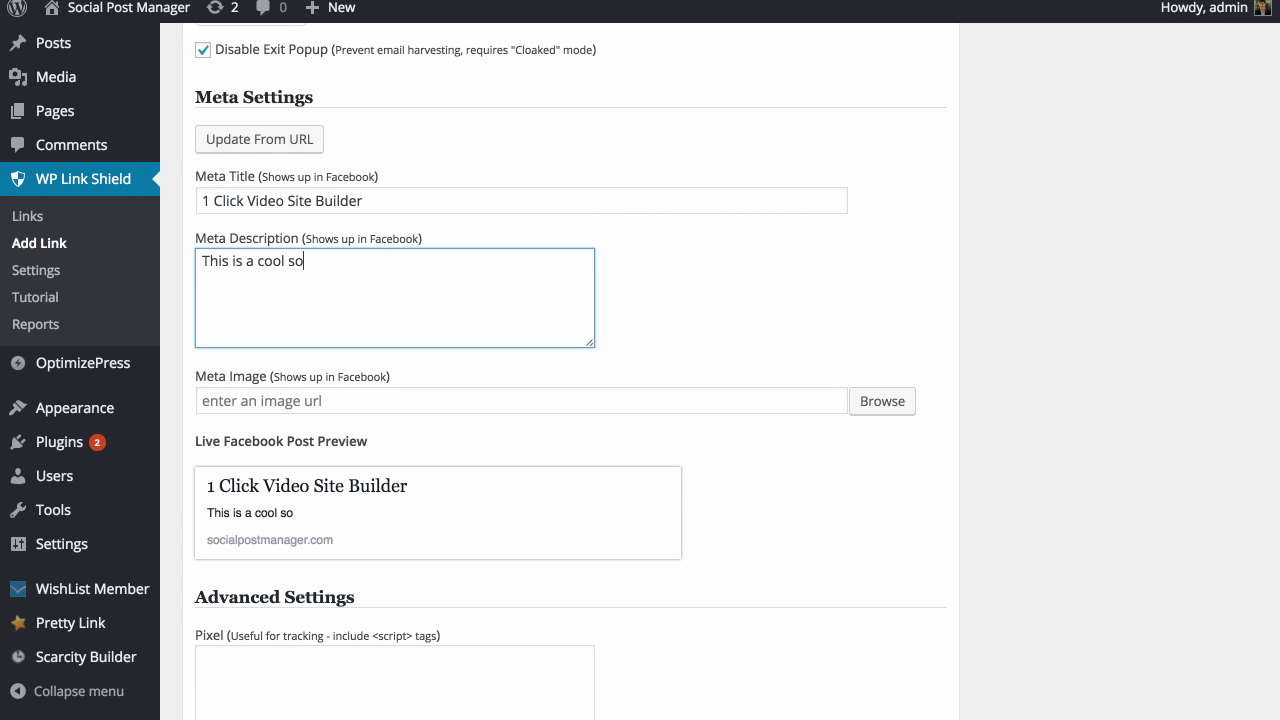
{"action": "type", "text": "ftware for Wordpre"}
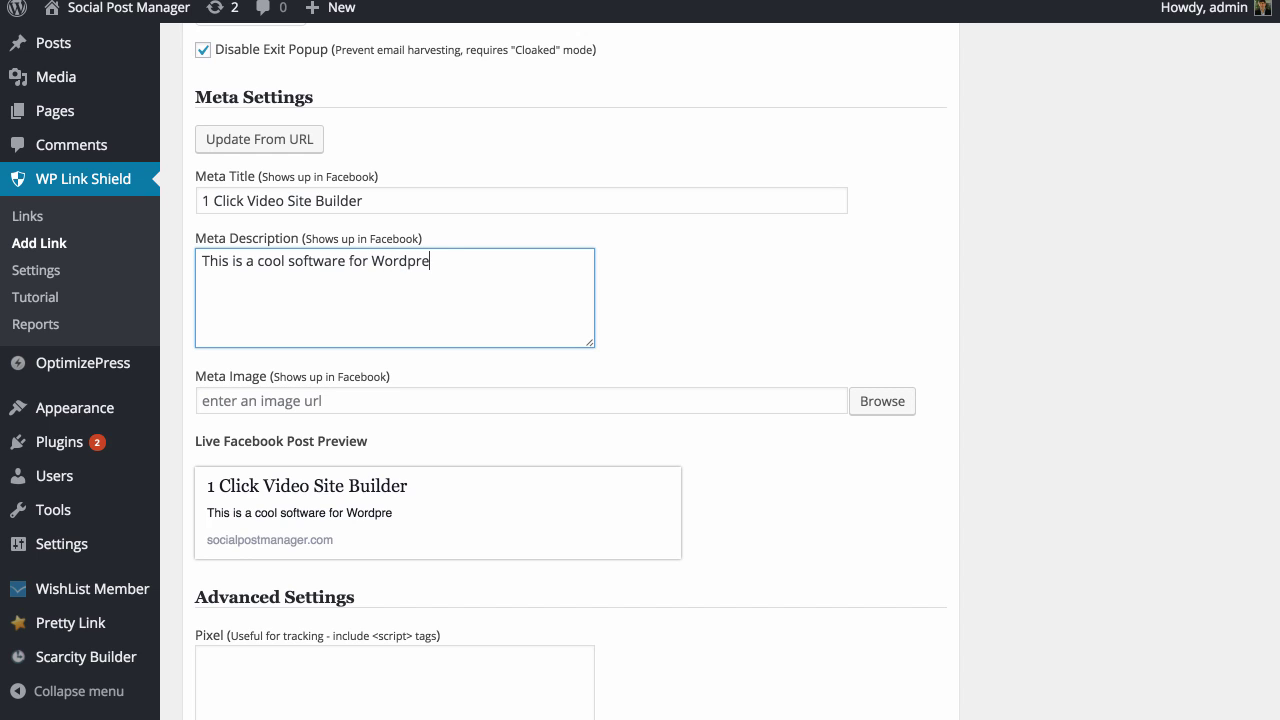
{"action": "type", "text": "ss that builders"}
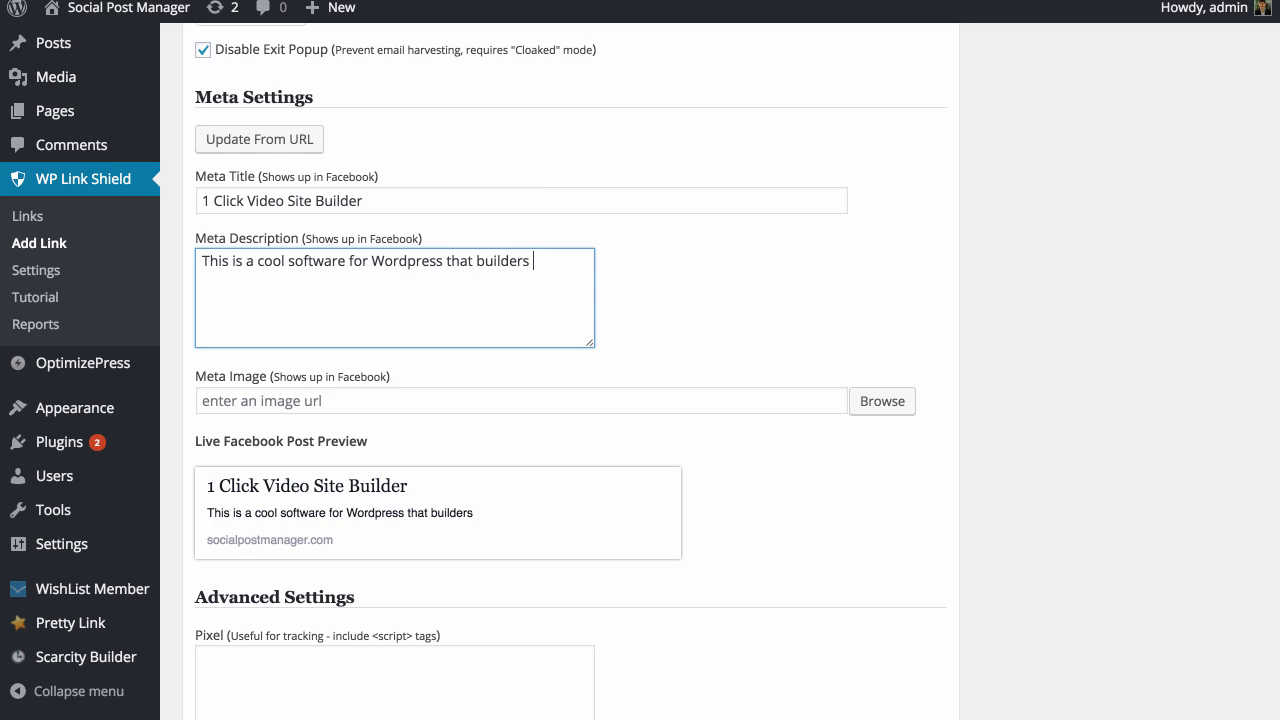
{"action": "key", "text": "BackSpace"}
{"action": "key", "text": "BackSpace"}
{"action": "key", "text": "BackSpace"}
{"action": "type", "text": "s websites "}
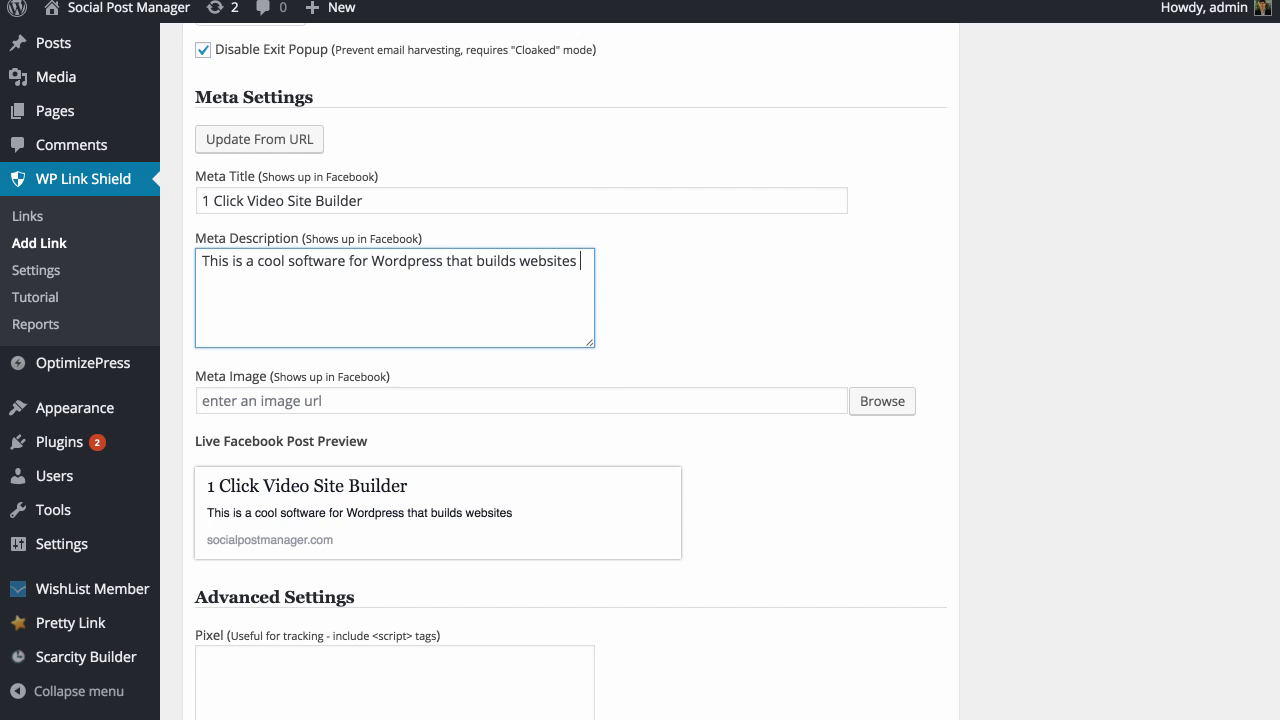
{"action": "type", "text": "populated with video con"}
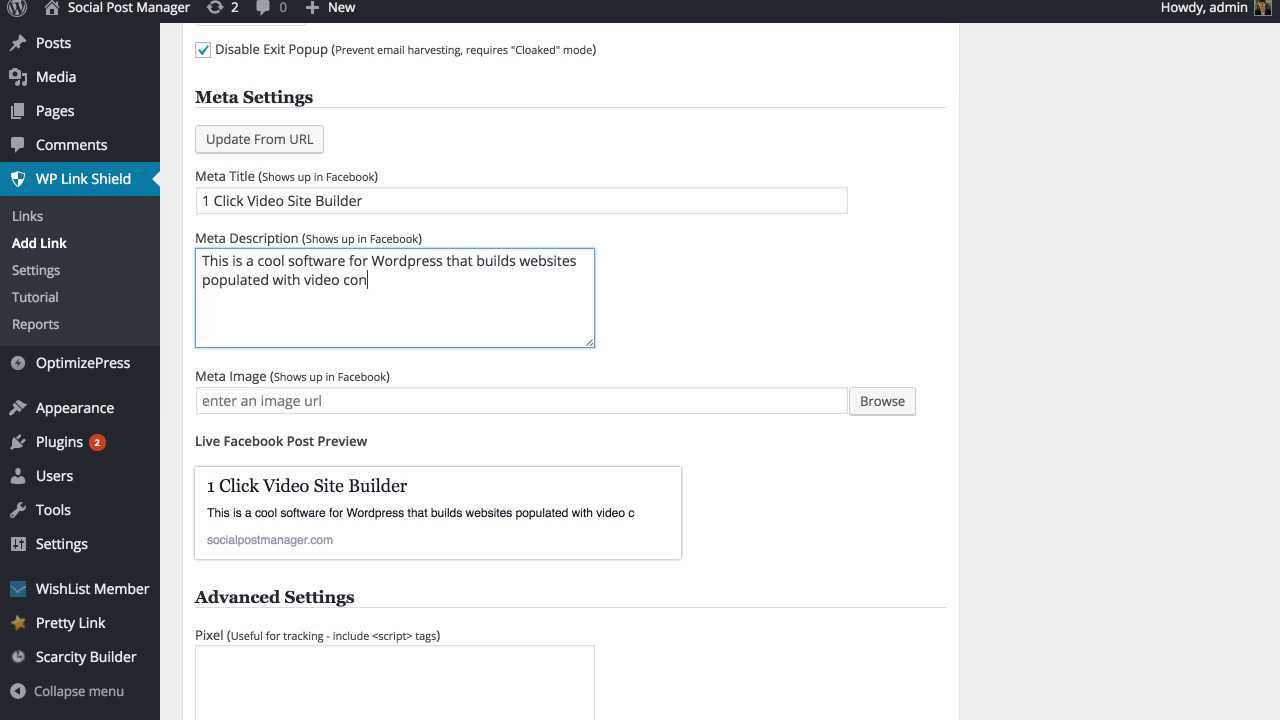
{"action": "type", "text": "tent rom"}
{"action": "key", "text": "BackSpace"}
{"action": "key", "text": "BackSpace"}
{"action": "key", "text": "BackSpace"}
{"action": "key", "text": "BackSpace"}
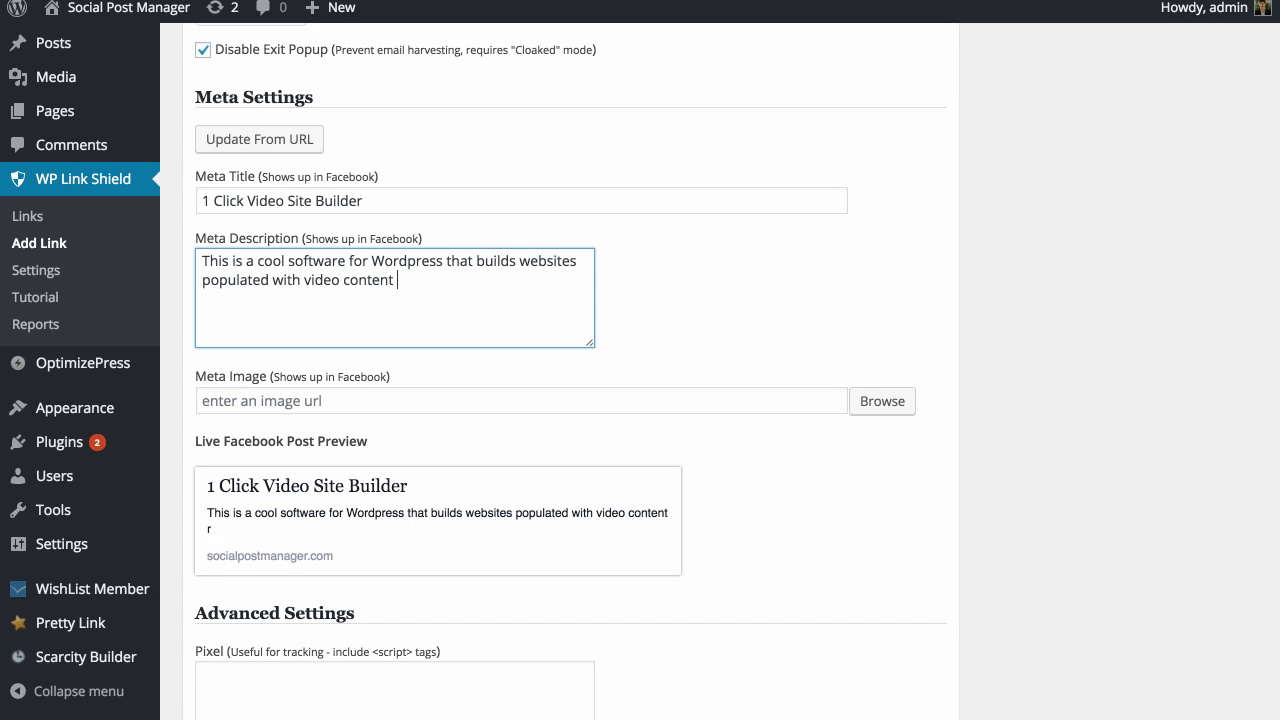
{"action": "type", "text": "from YouTube "}
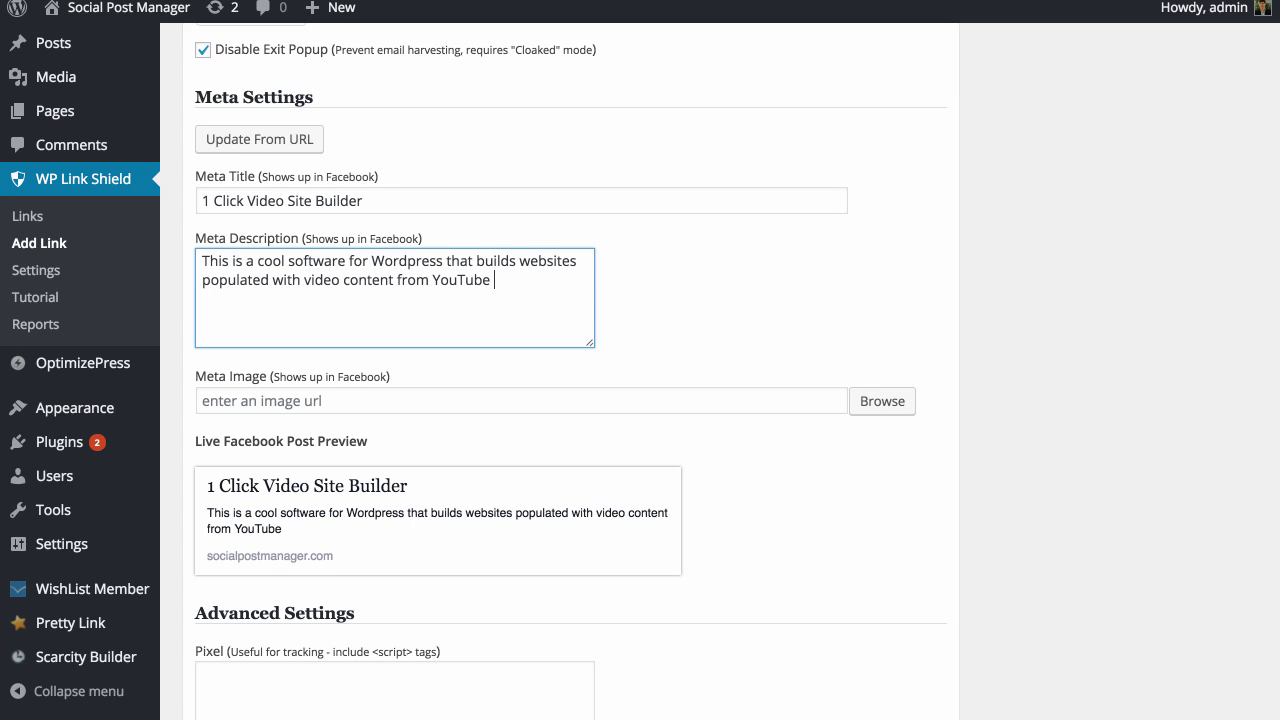
{"action": "type", "text": "in less than "}
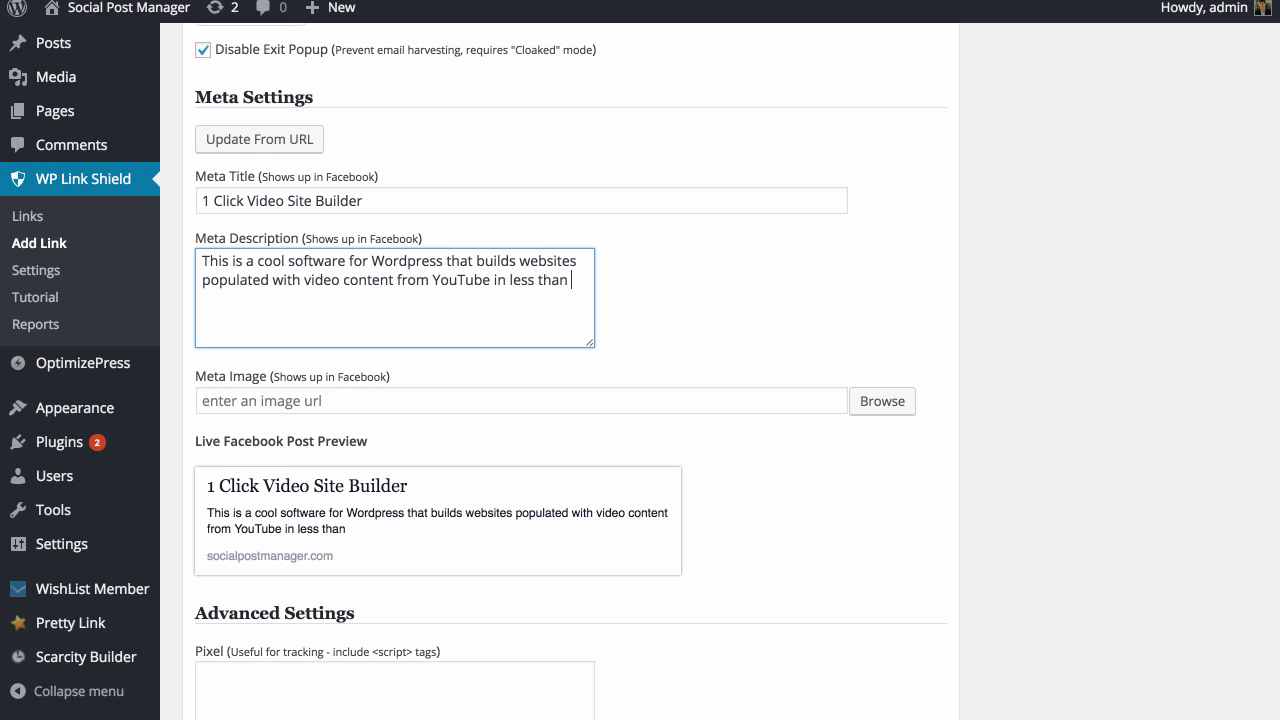
{"action": "type", "text": "60 seconds."}
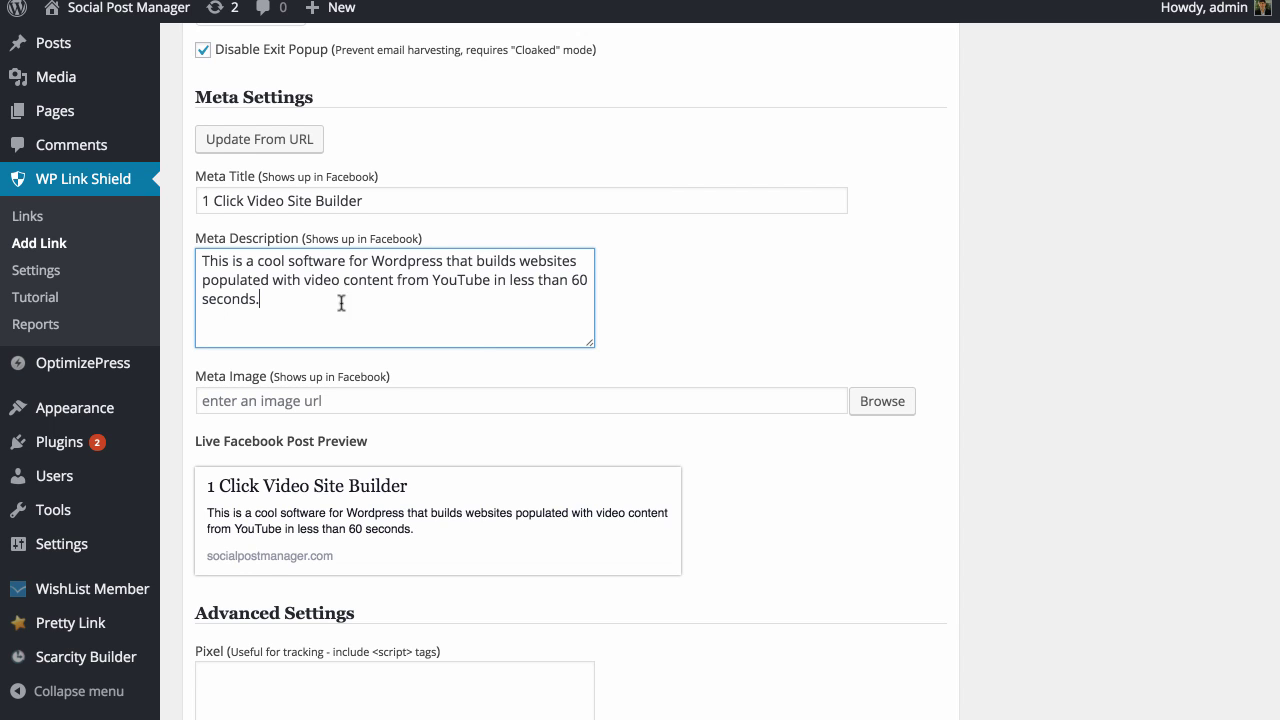
{"action": "scroll", "coordinate": [477, 346], "scroll_direction": "down", "scroll_amount": 2}
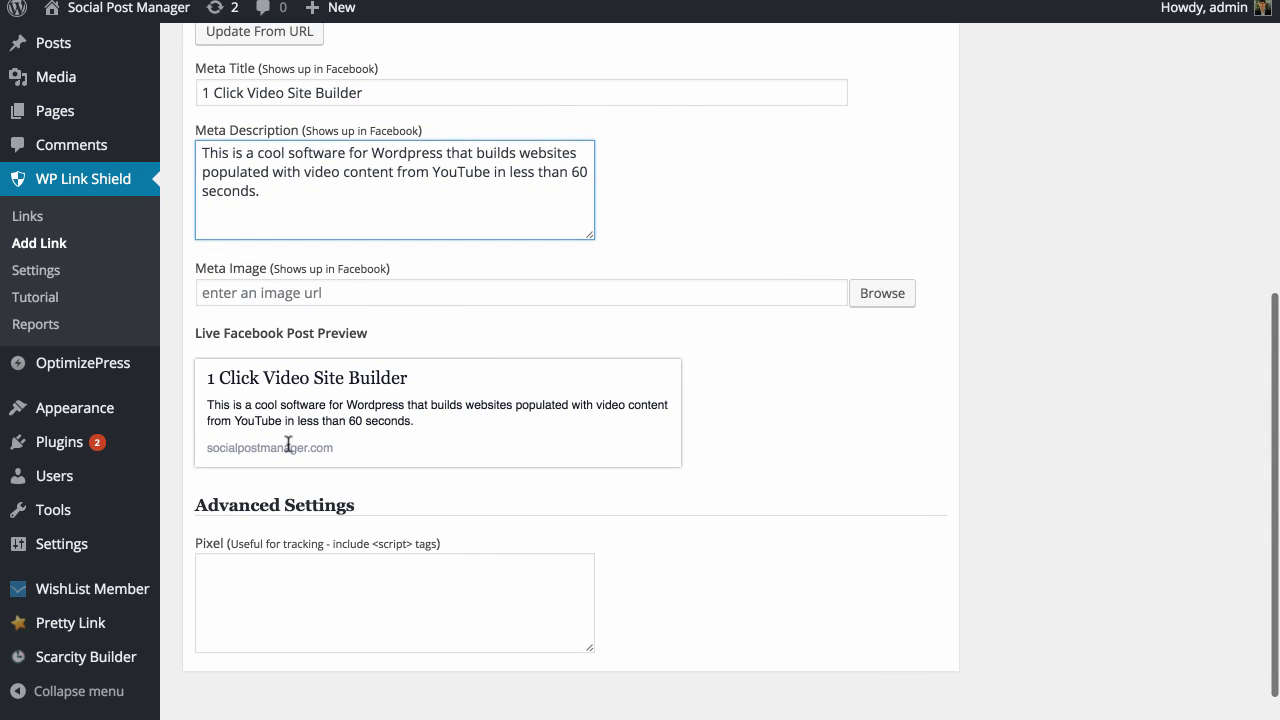
{"action": "left_click", "coordinate": [275, 298]}
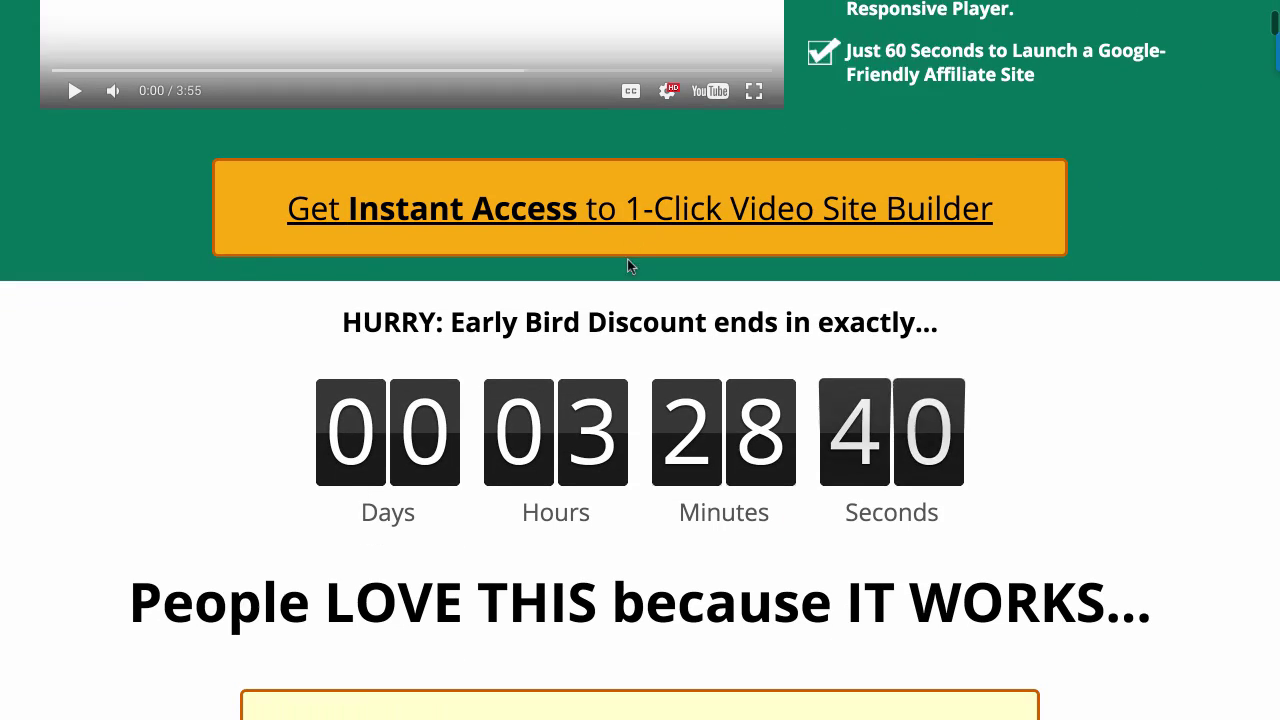
{"action": "scroll", "coordinate": [628, 263], "scroll_direction": "down", "scroll_amount": 20}
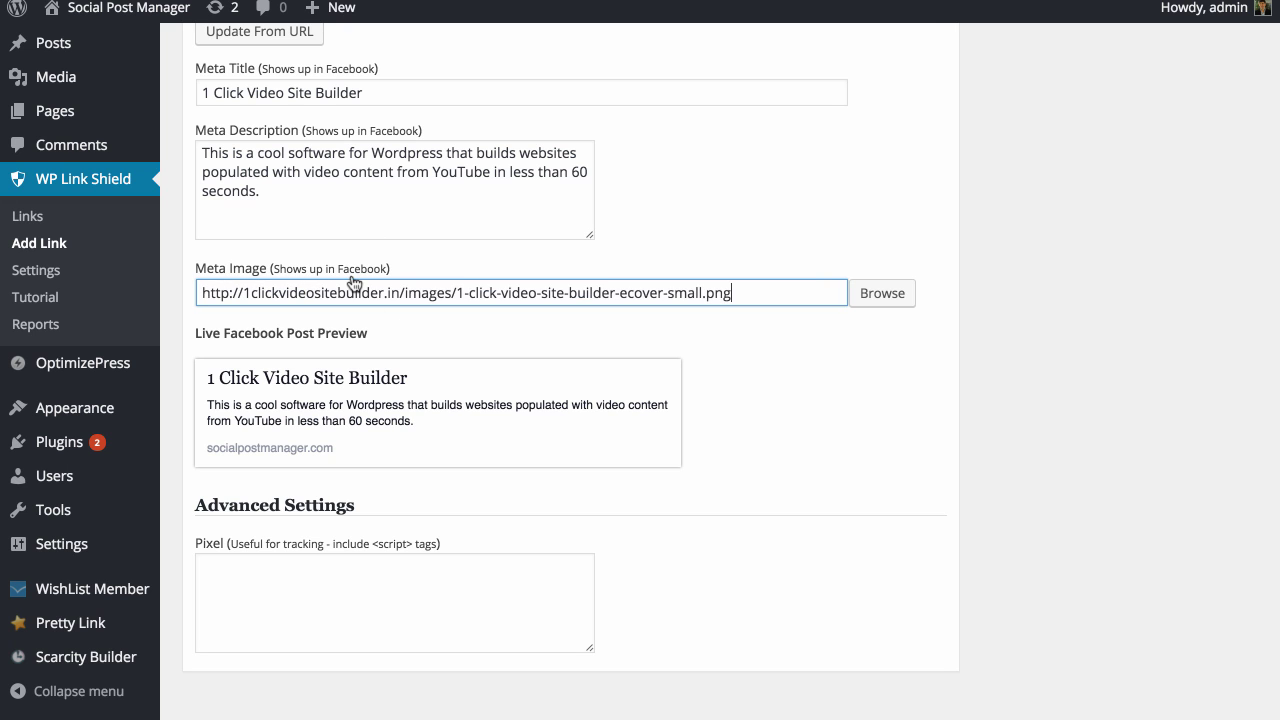
- Apply the 1-click-video-site-builder-ecover-small.png Meta Image so the Facebook preview shows the product box cover
{"action": "left_click", "coordinate": [916, 410]}
{"action": "scroll", "coordinate": [768, 388], "scroll_direction": "down", "scroll_amount": 2}
{"action": "scroll", "coordinate": [768, 388], "scroll_direction": "up", "scroll_amount": 1}
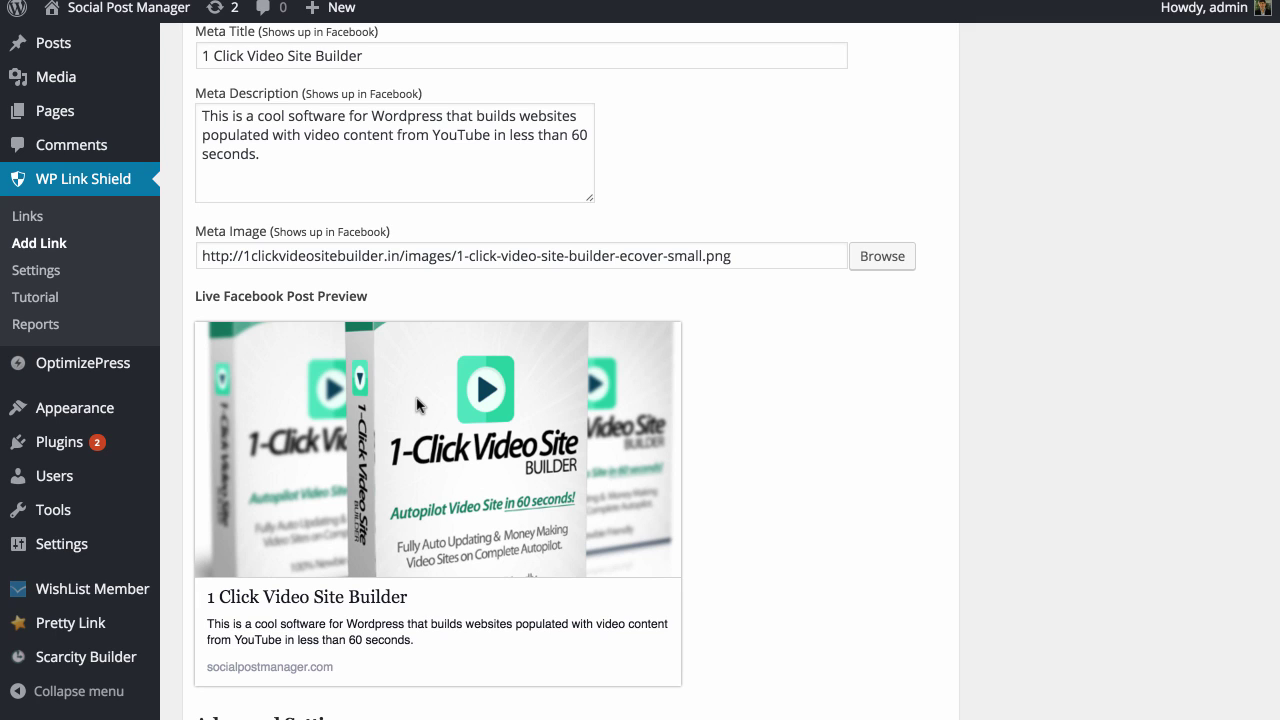
{"action": "scroll", "coordinate": [418, 404], "scroll_direction": "down", "scroll_amount": 1}
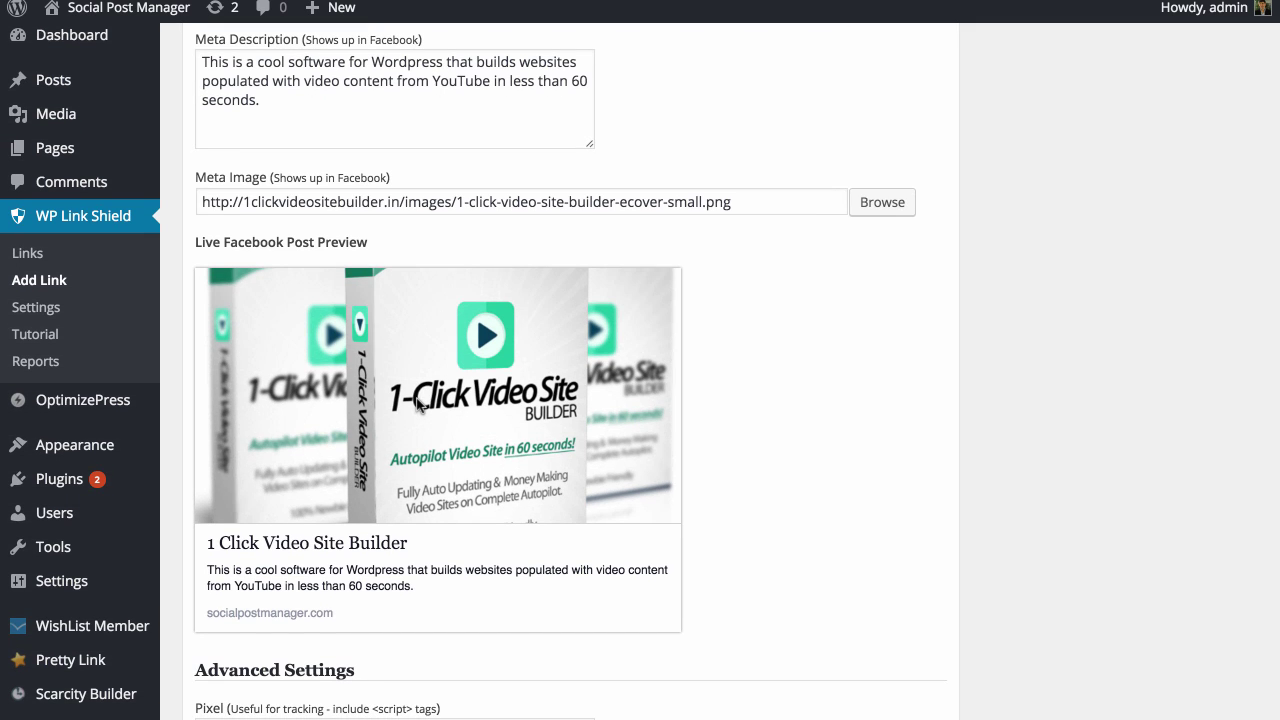
{"action": "scroll", "coordinate": [418, 404], "scroll_direction": "down", "scroll_amount": 4}
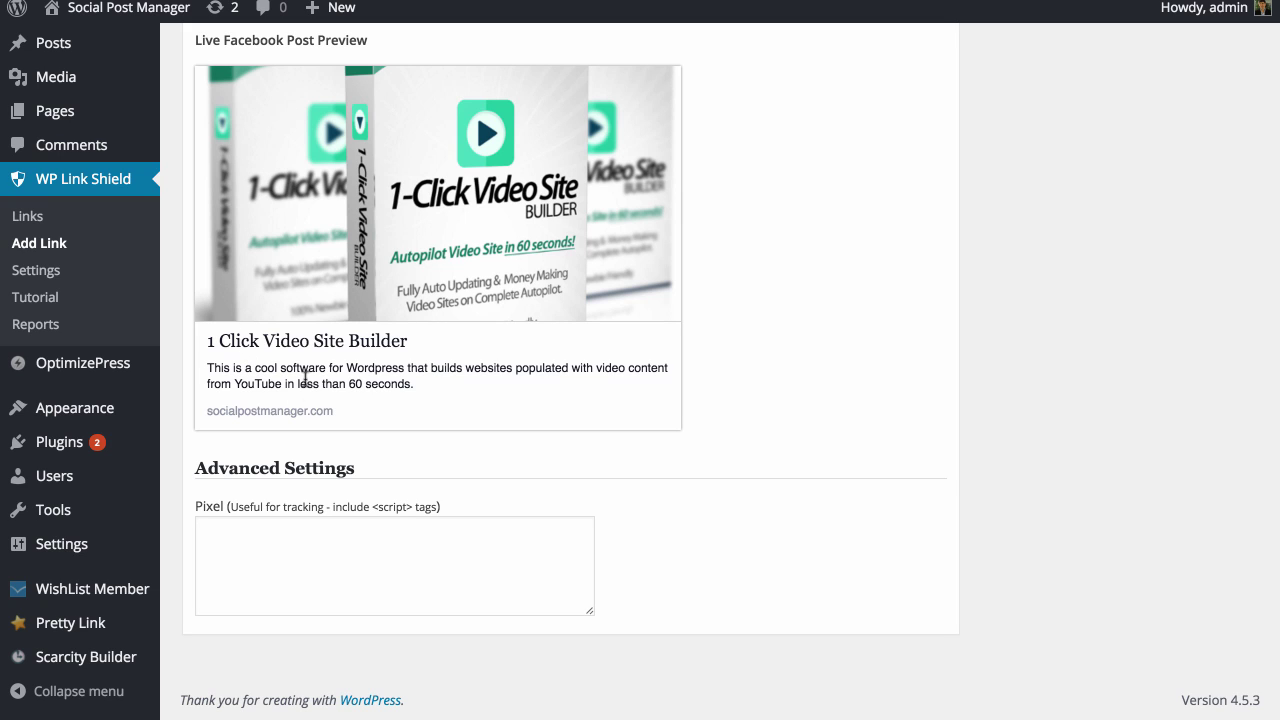
{"action": "left_click", "coordinate": [311, 543]}
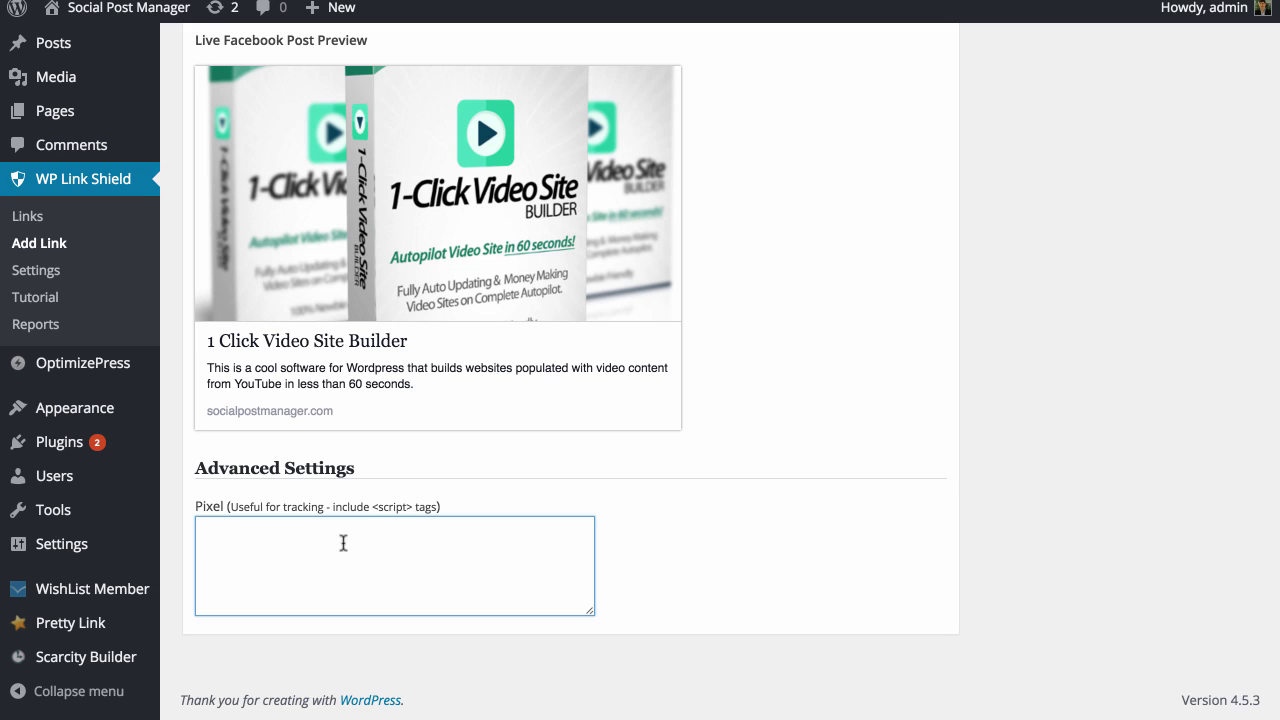
{"action": "scroll", "coordinate": [731, 519], "scroll_direction": "up", "scroll_amount": 7}
{"action": "scroll", "coordinate": [780, 520], "scroll_direction": "up", "scroll_amount": 2}
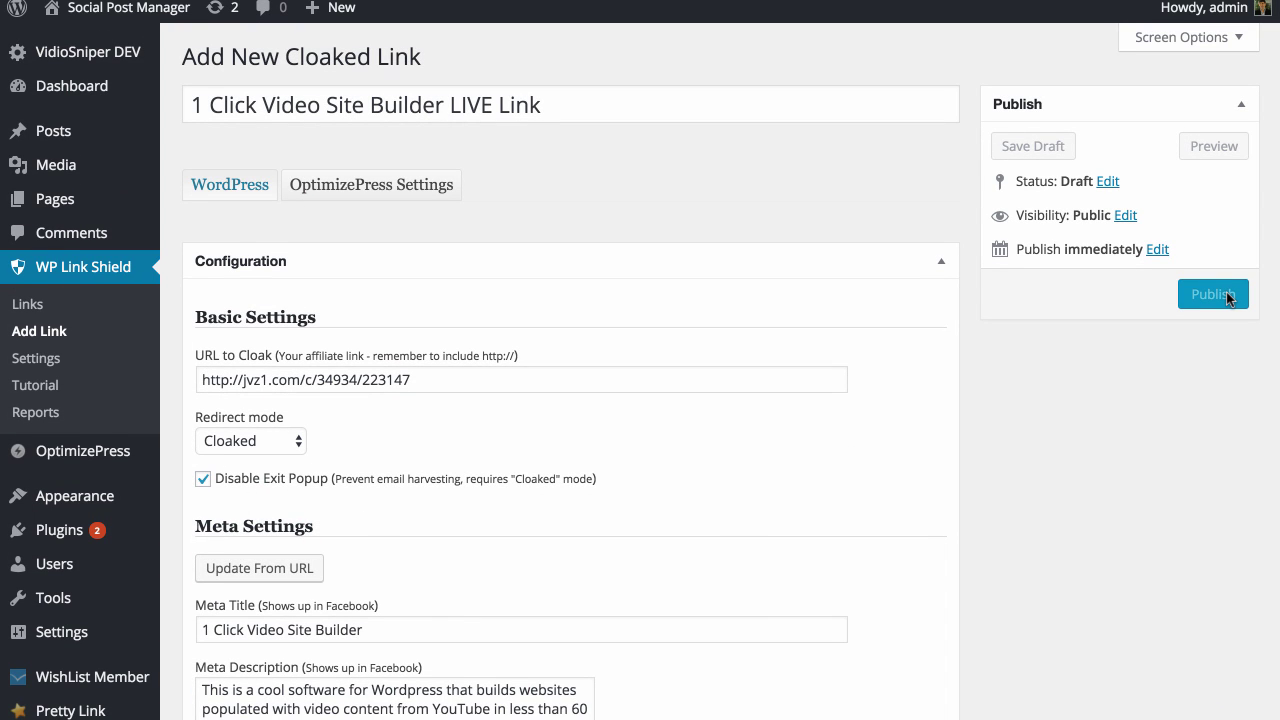
- Publish '1 Click Video Site Builder LIVE Link' and copy its cloaked URL from the Cloaked Links list
{"action": "scroll", "coordinate": [1145, 316], "scroll_direction": "down", "scroll_amount": 7}
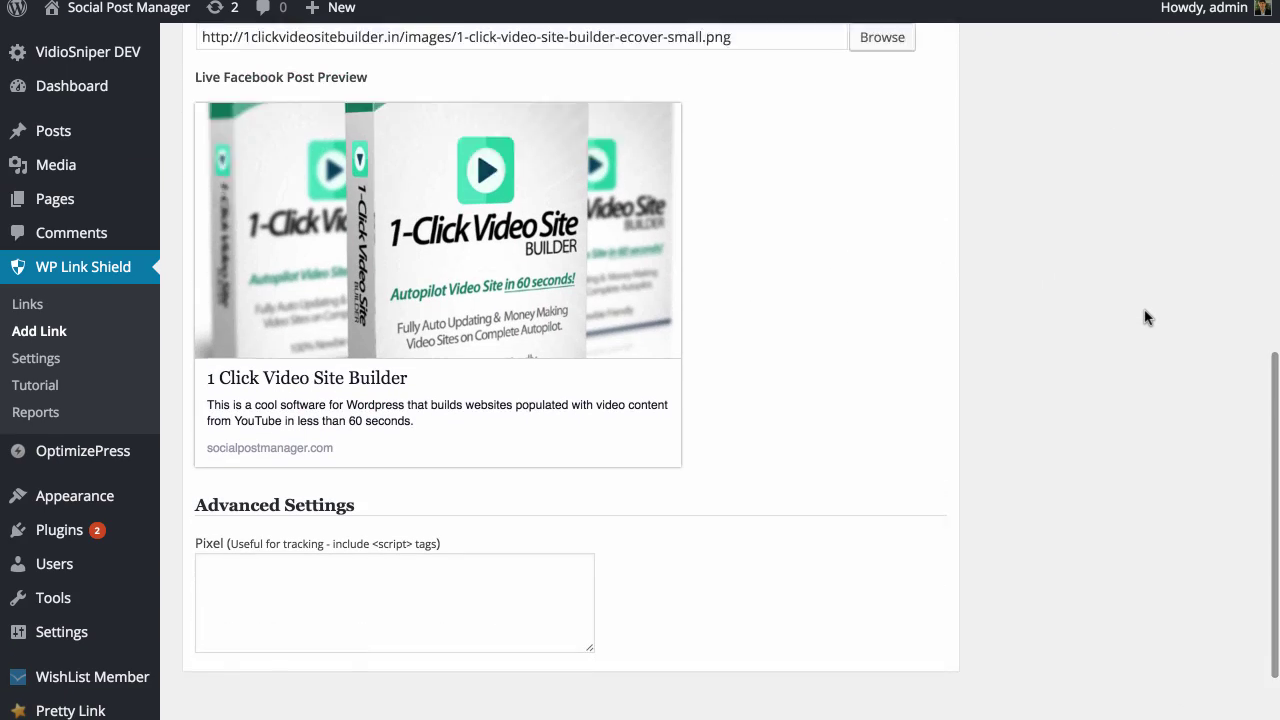
{"action": "scroll", "coordinate": [1145, 316], "scroll_direction": "up", "scroll_amount": 7}
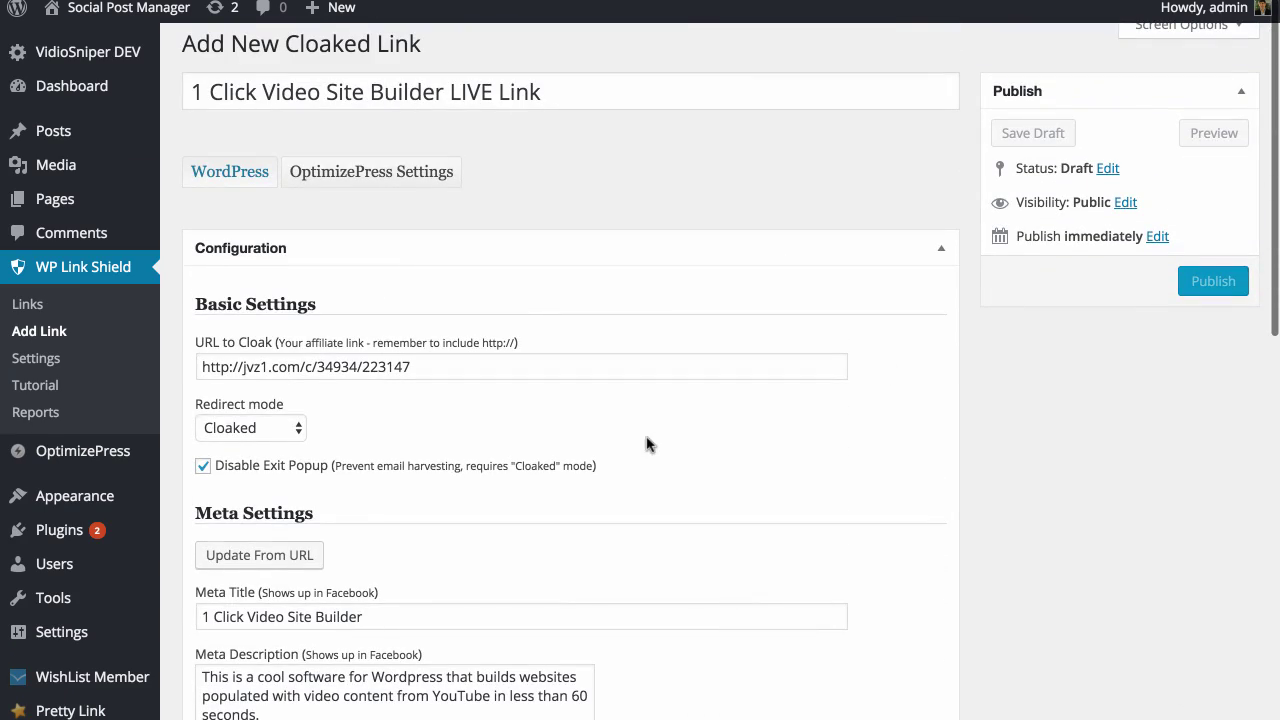
{"action": "left_click", "coordinate": [1234, 285]}
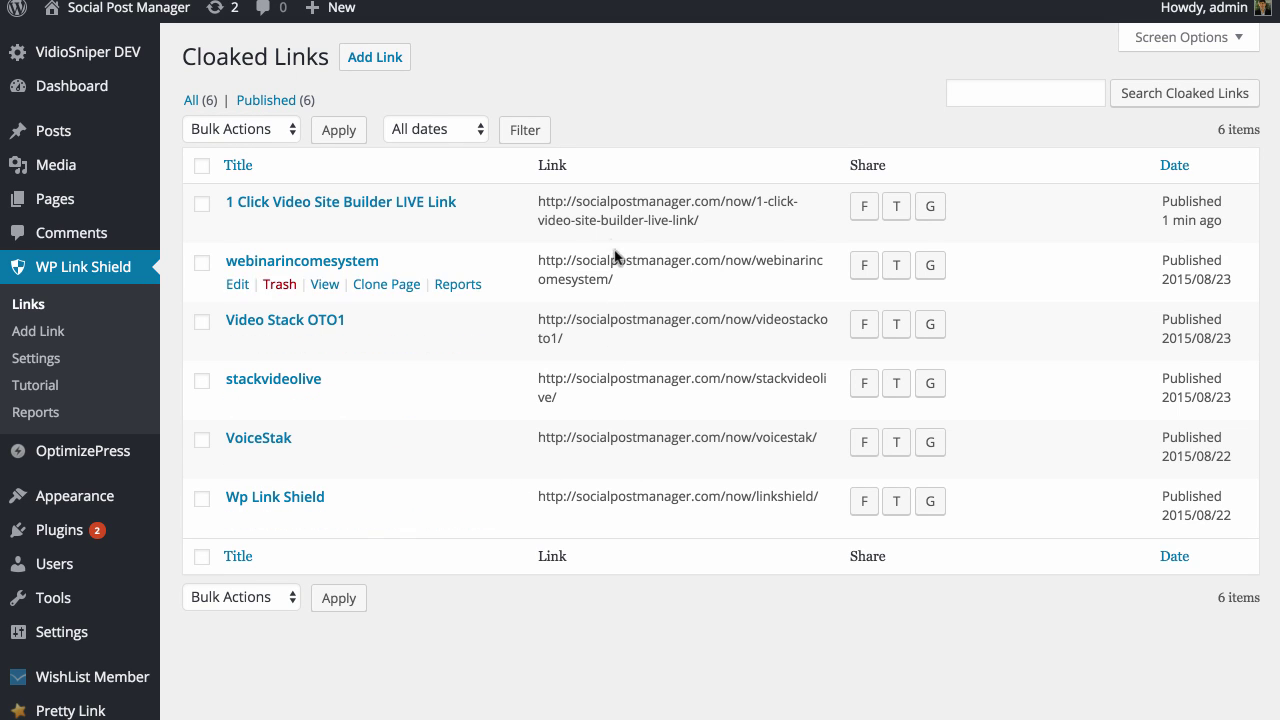
{"action": "left_click_drag", "start_coordinate": [706, 227], "coordinate": [538, 196]}
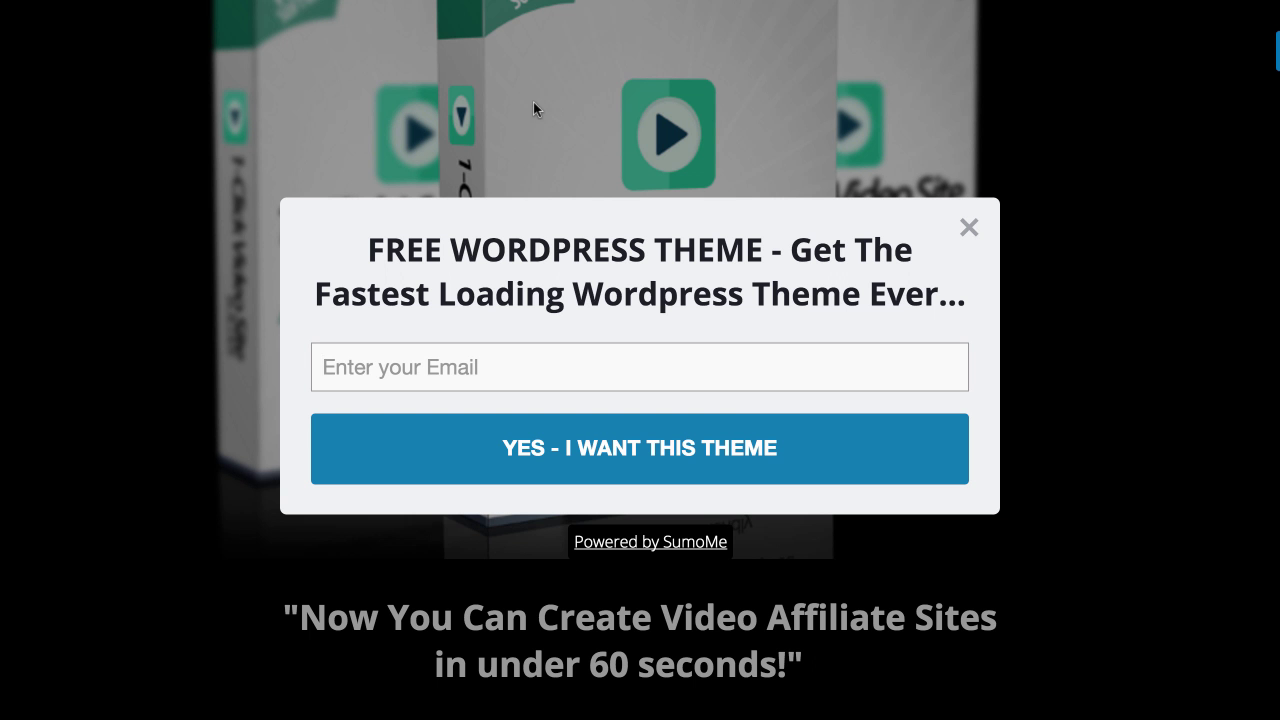
- Load the copied cloaked URL in a new Chrome tab
{"action": "key", "text": "ctrl+t"}
{"action": "key", "text": "ctrl+v"}
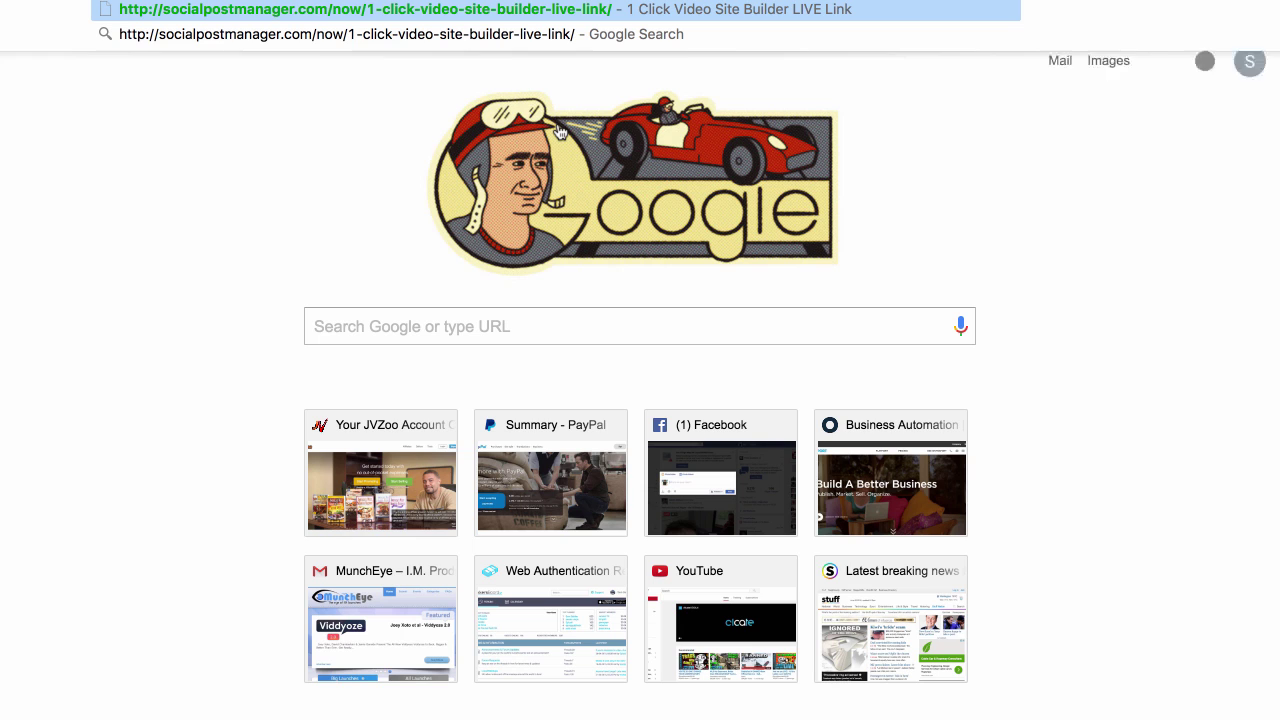
{"action": "key", "text": "Return"}
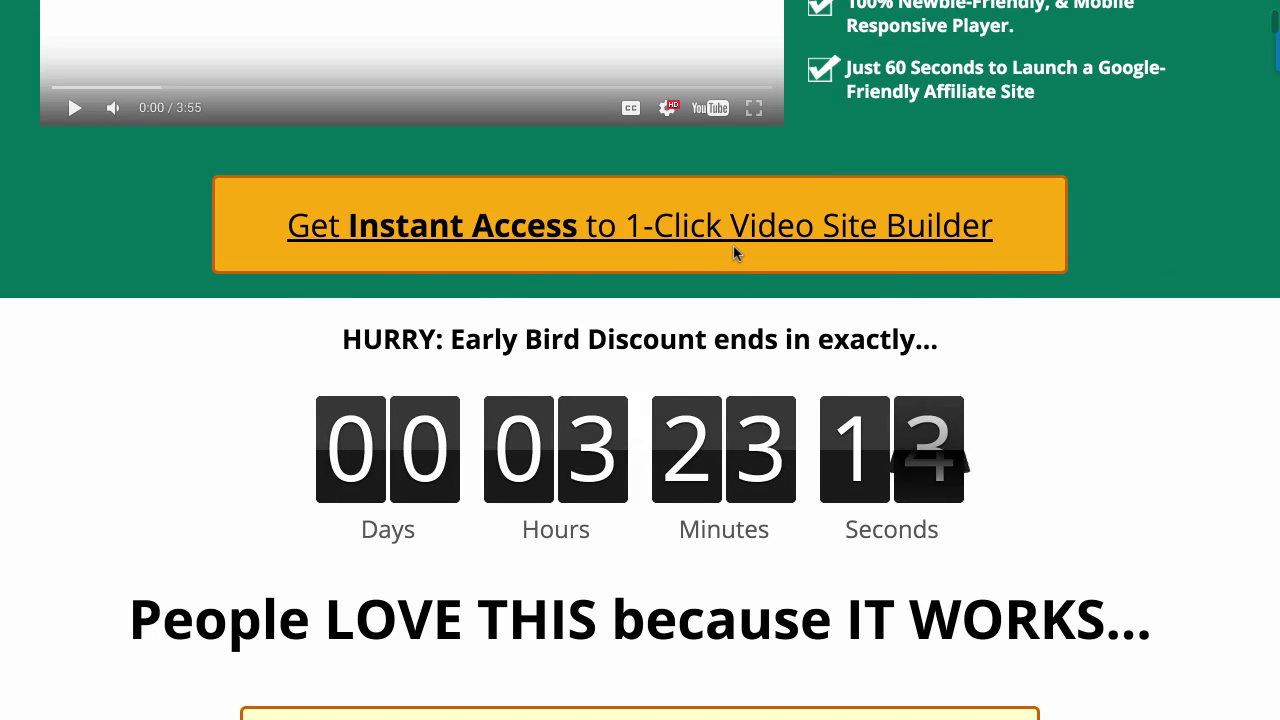
- Follow Get Instant Access to the JVZoo checkout and check the affiliate ID
{"action": "left_click", "coordinate": [677, 238]}
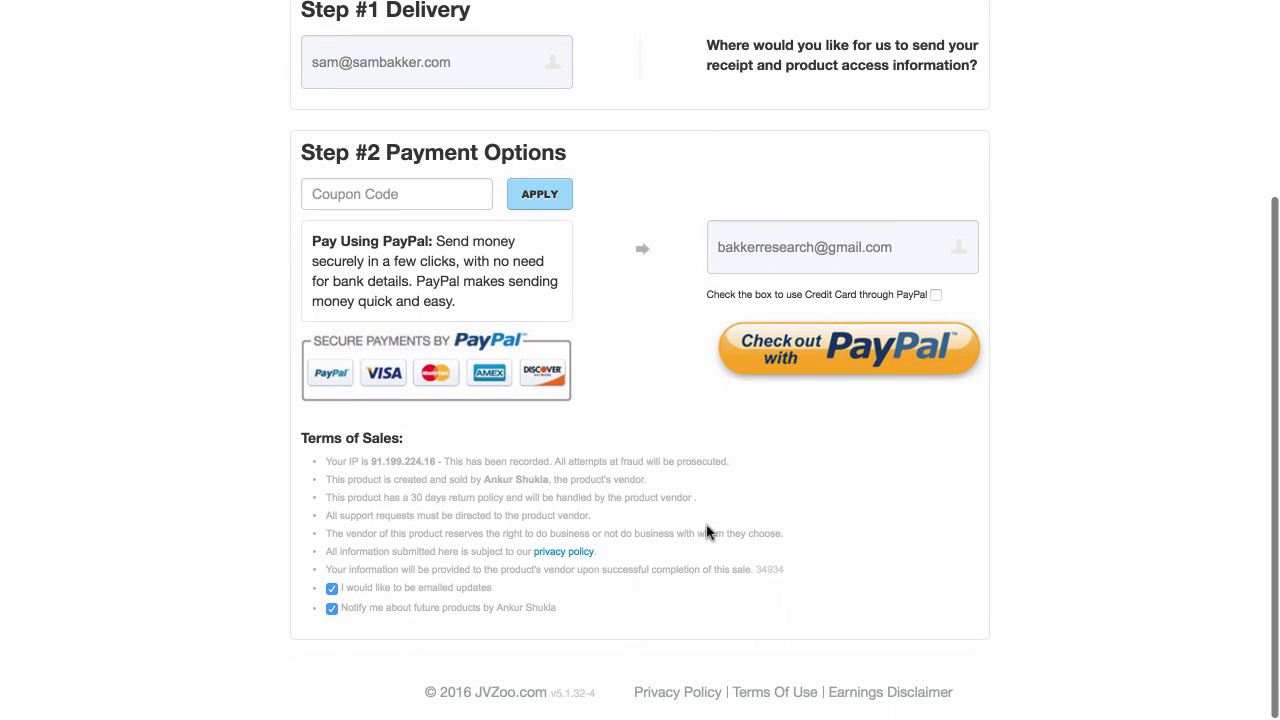
{"action": "left_click_drag", "start_coordinate": [754, 569], "coordinate": [791, 569]}
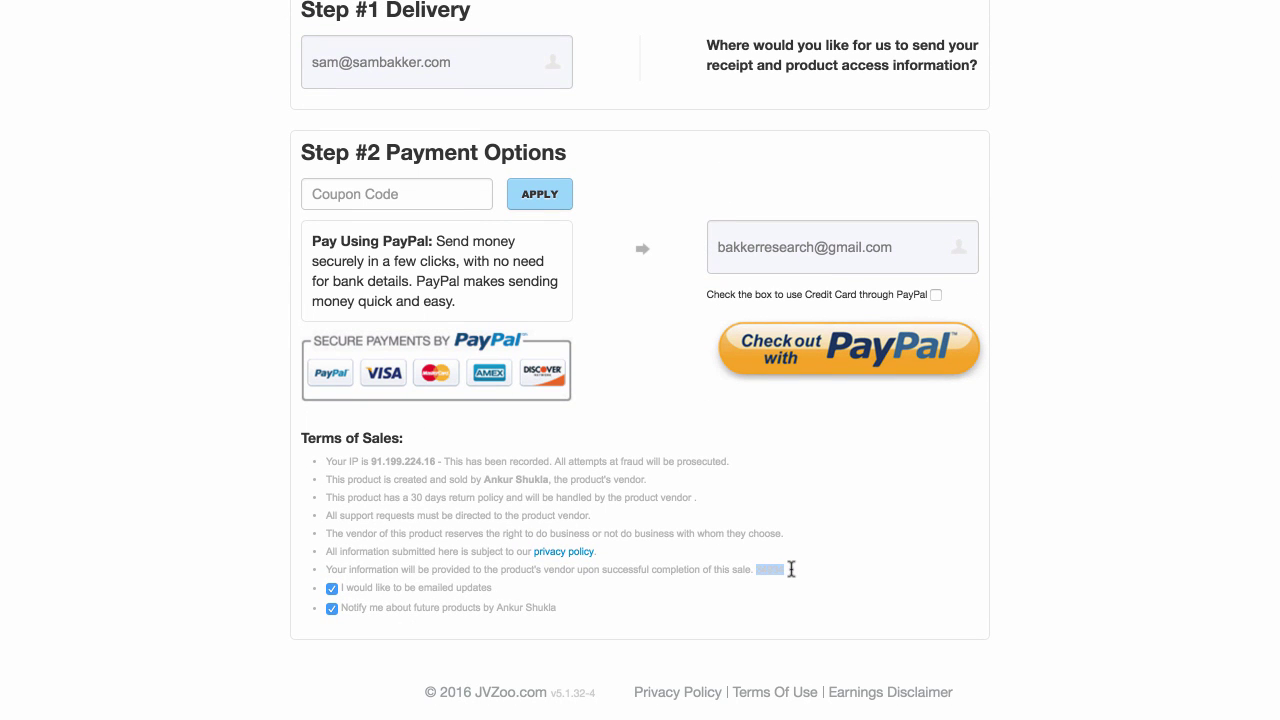
{"action": "left_click", "coordinate": [791, 569]}
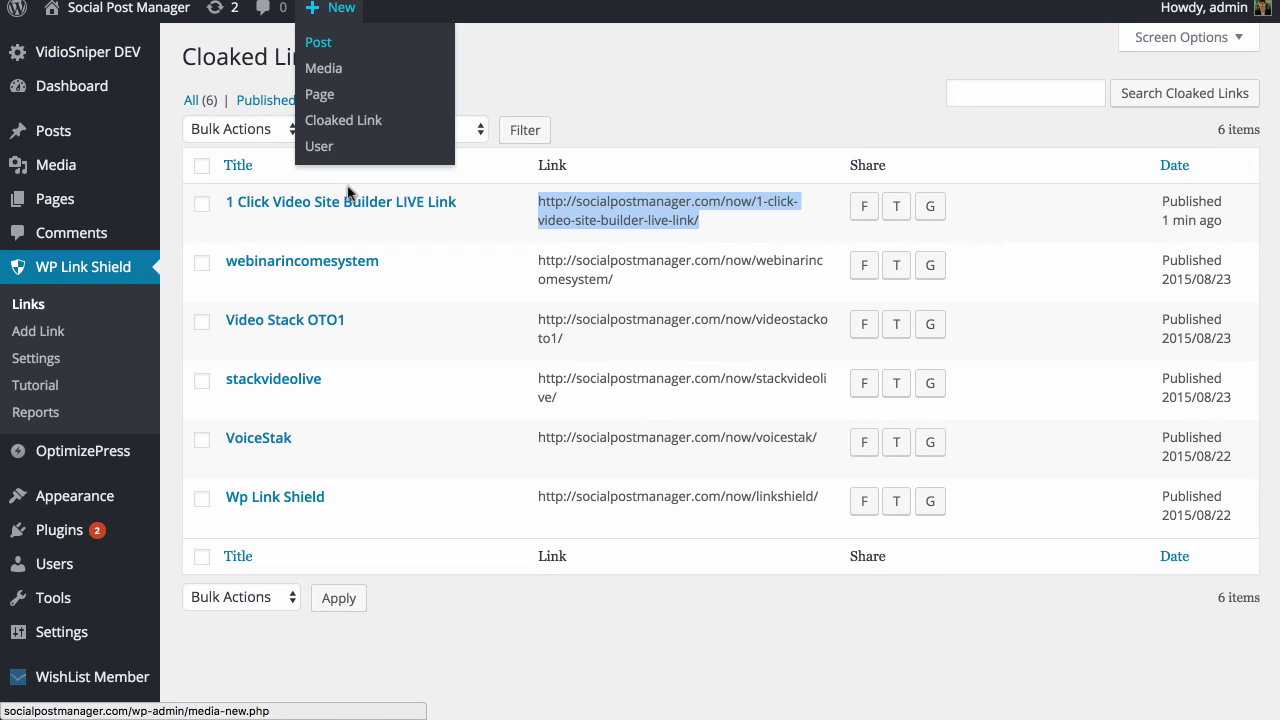
- Open the published cloaked link for editing and try sharing it on Facebook
{"action": "mouse_move", "coordinate": [290, 205]}
{"action": "left_click", "coordinate": [236, 222]}
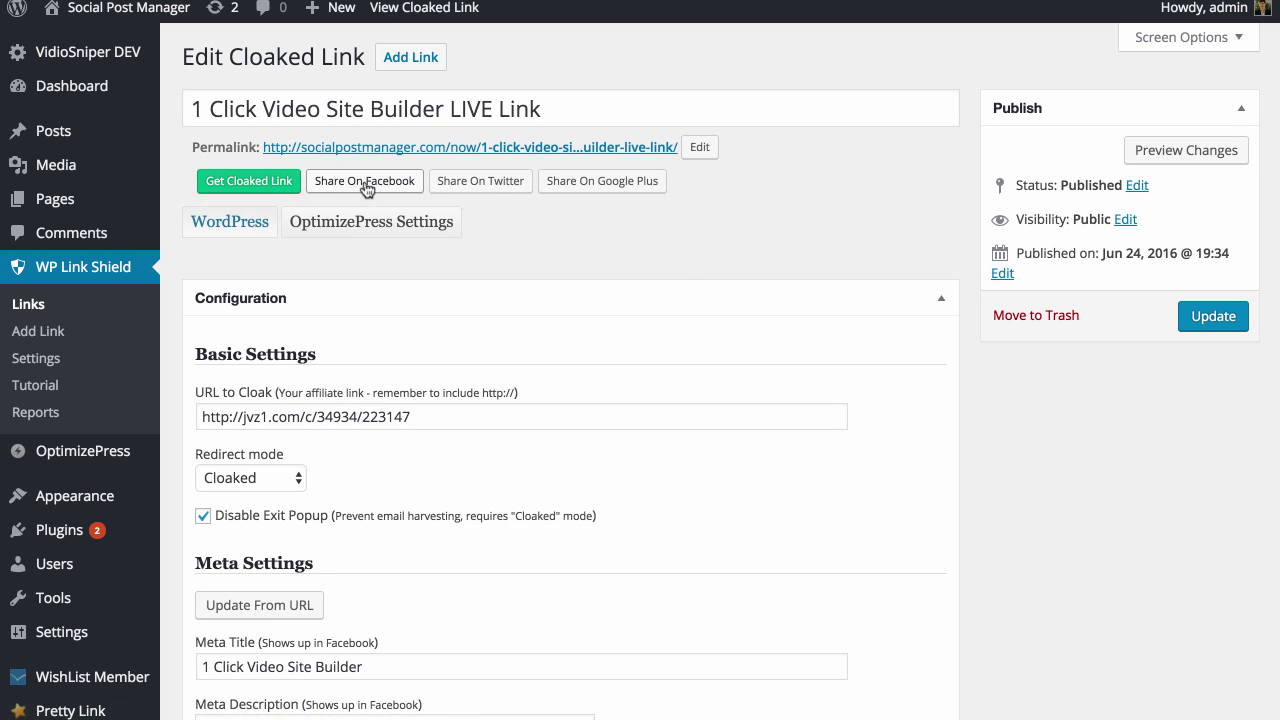
{"action": "left_click", "coordinate": [363, 188]}
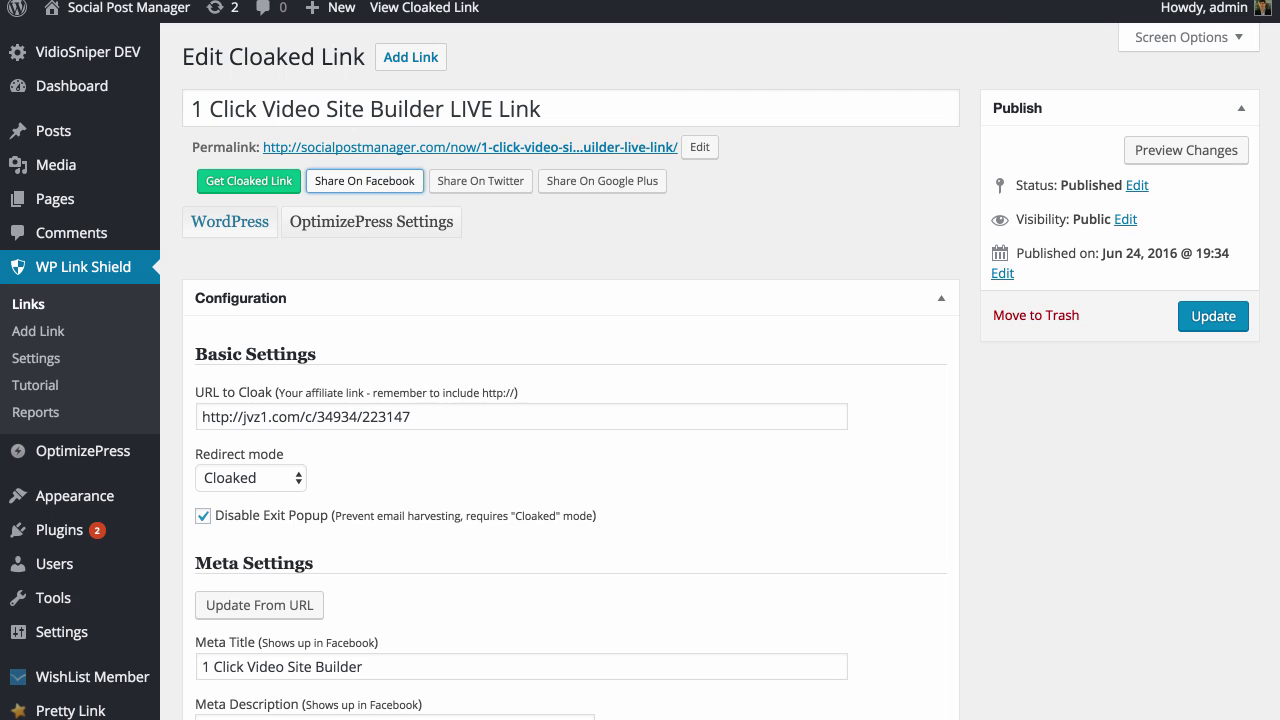
- Always allow pop-ups from the site, then retry the Facebook share
{"action": "left_click", "coordinate": [972, 2]}
{"action": "left_click", "coordinate": [820, 62]}
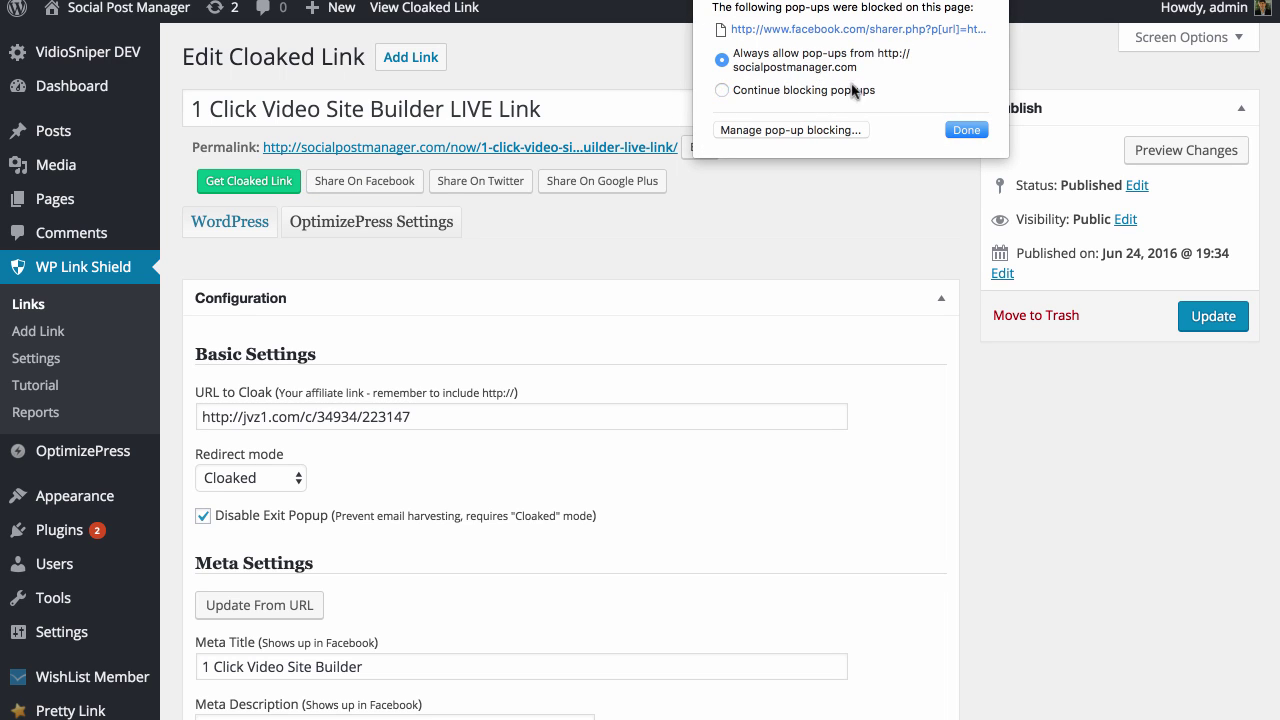
{"action": "left_click", "coordinate": [966, 130]}
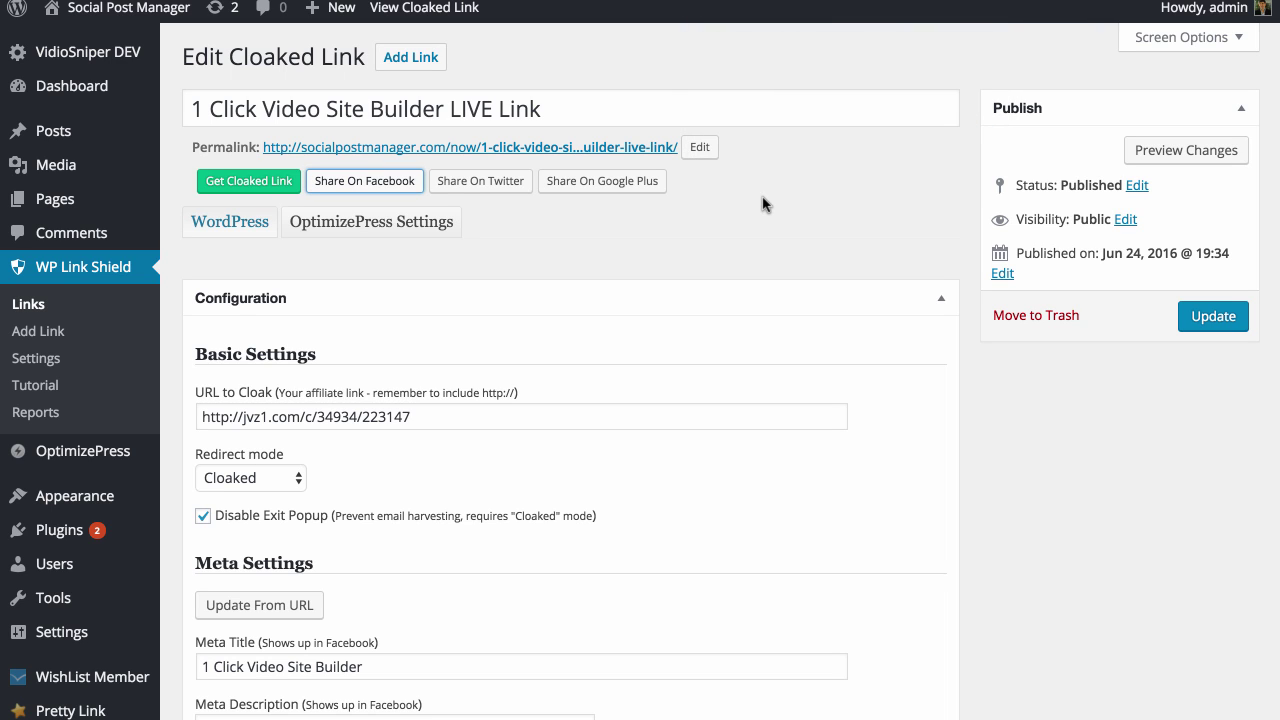
{"action": "left_click", "coordinate": [364, 181]}
{"action": "scroll", "coordinate": [409, 264], "scroll_direction": "down", "scroll_amount": 2}
{"action": "scroll", "coordinate": [409, 264], "scroll_direction": "down", "scroll_amount": 5}
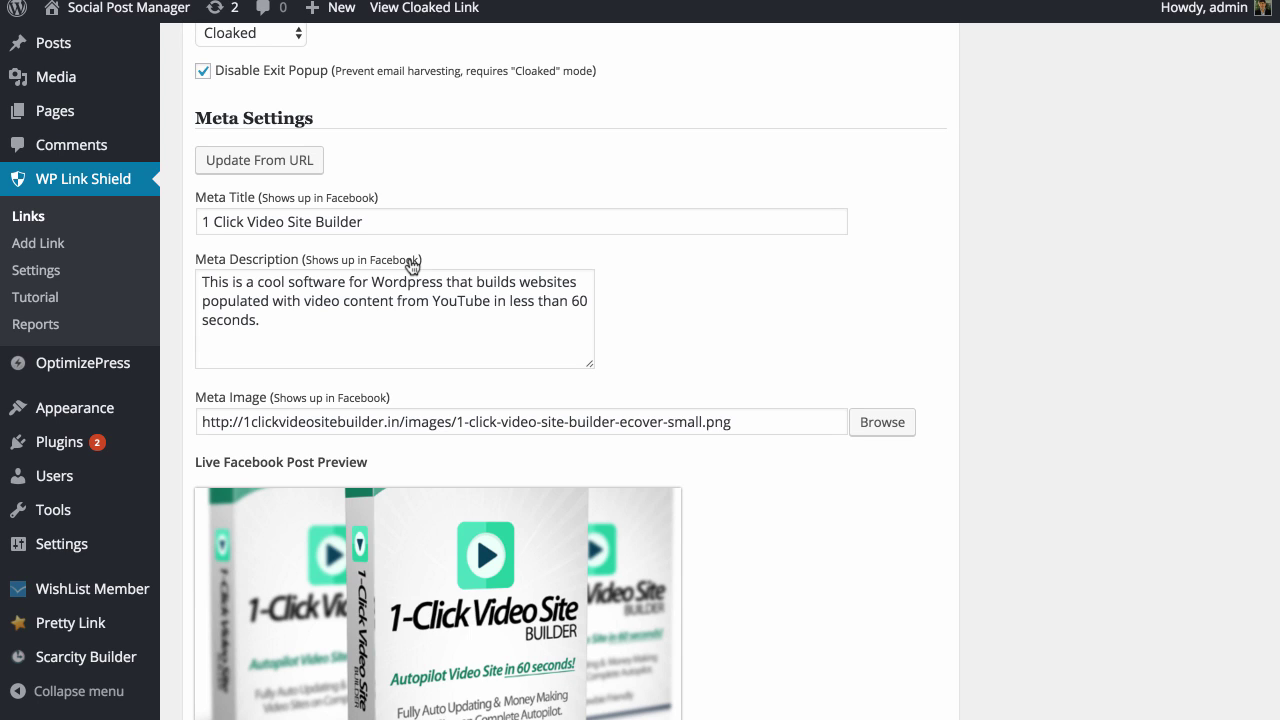
{"action": "scroll", "coordinate": [410, 265], "scroll_direction": "up", "scroll_amount": 4}
- Change the URL to Cloak ending from 223147 to 223142, then go to WP Link Shield Reports
{"action": "left_click_drag", "start_coordinate": [410, 160], "coordinate": [150, 165]}
{"action": "left_click", "coordinate": [423, 163]}
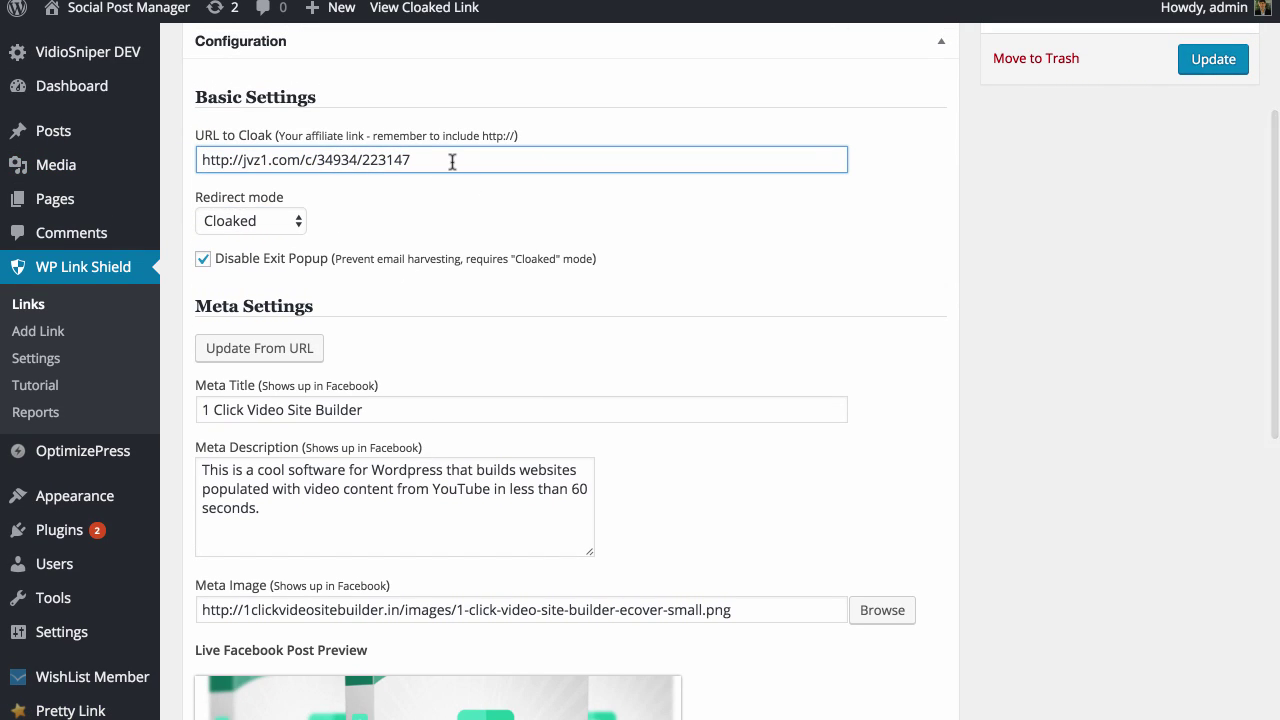
{"action": "key", "text": "BackSpace"}
{"action": "type", "text": "2"}
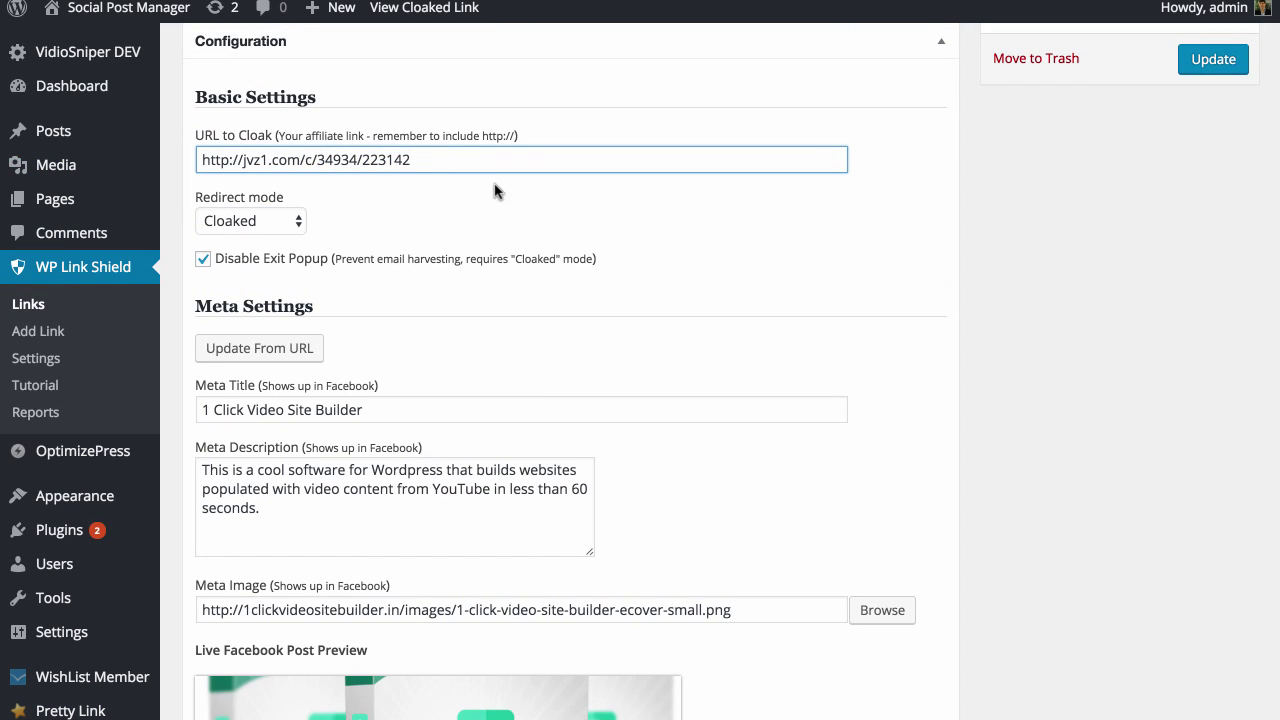
{"action": "scroll", "coordinate": [491, 185], "scroll_direction": "up", "scroll_amount": 3}
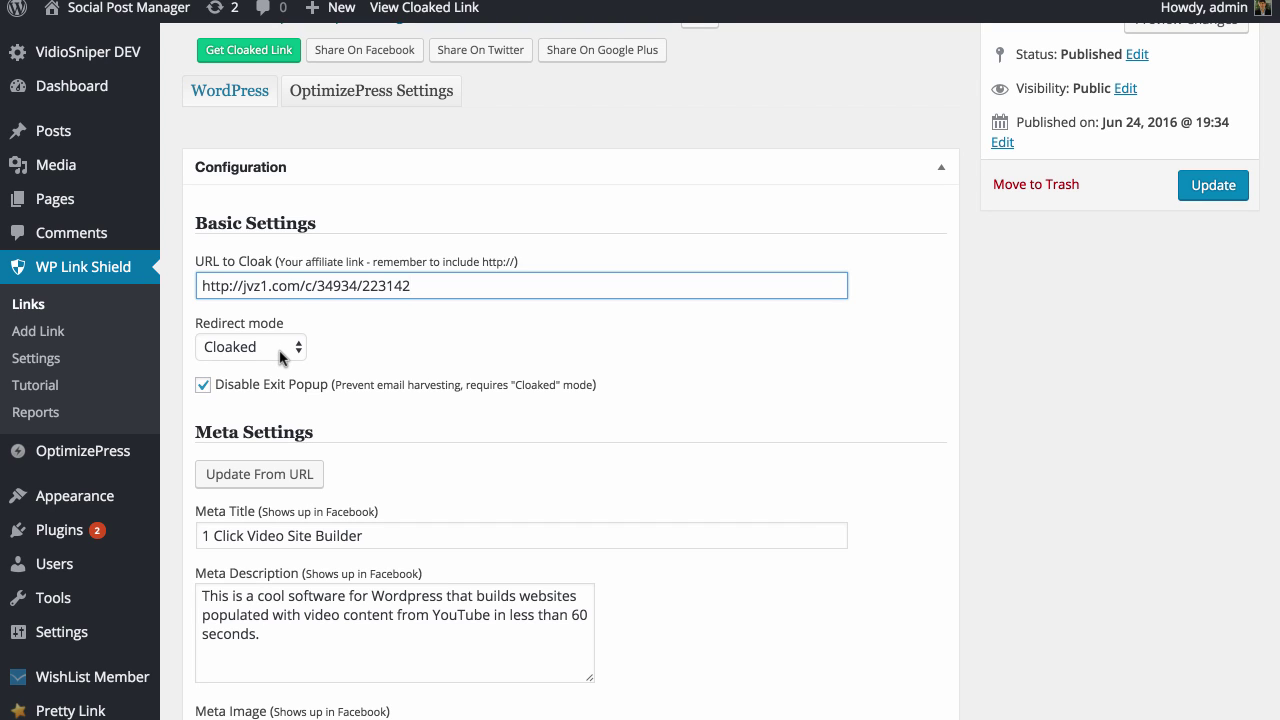
{"action": "left_click", "coordinate": [83, 412]}
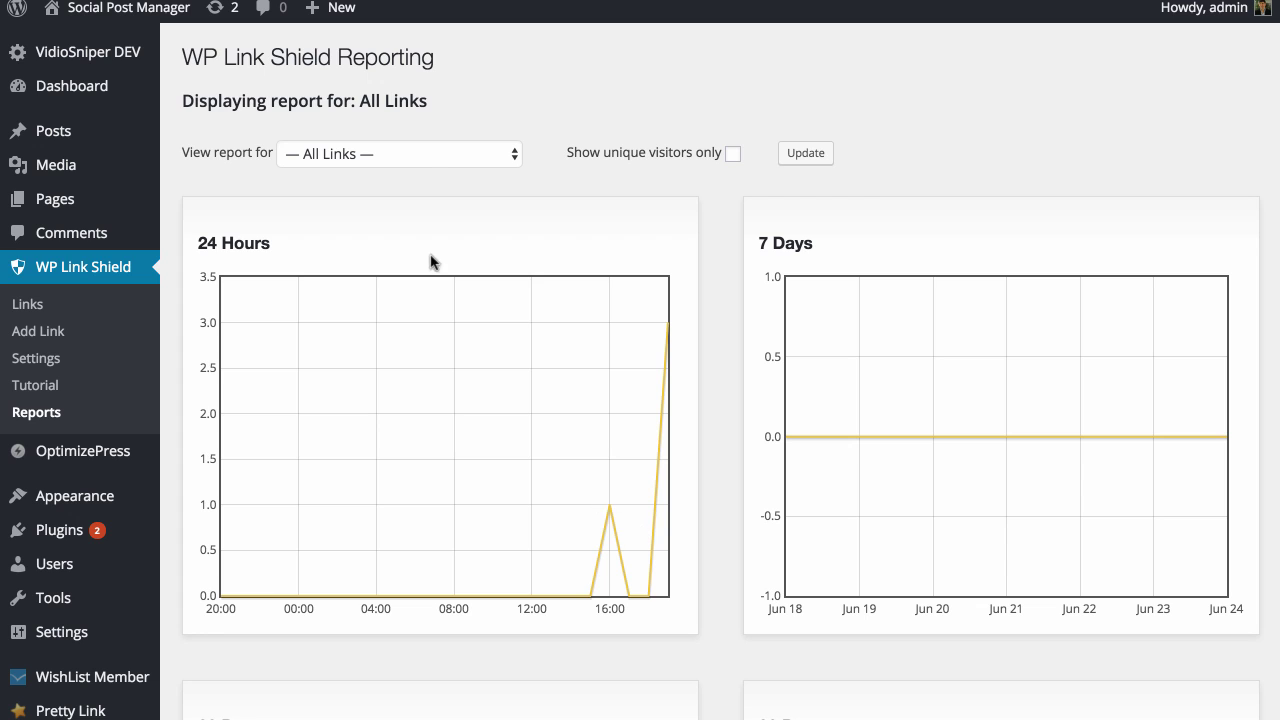
- Report on '1 Click Video Site Builder LIVE Link' with Show unique visitors only left unticked
{"action": "left_click", "coordinate": [426, 168]}
{"action": "left_click", "coordinate": [426, 168]}
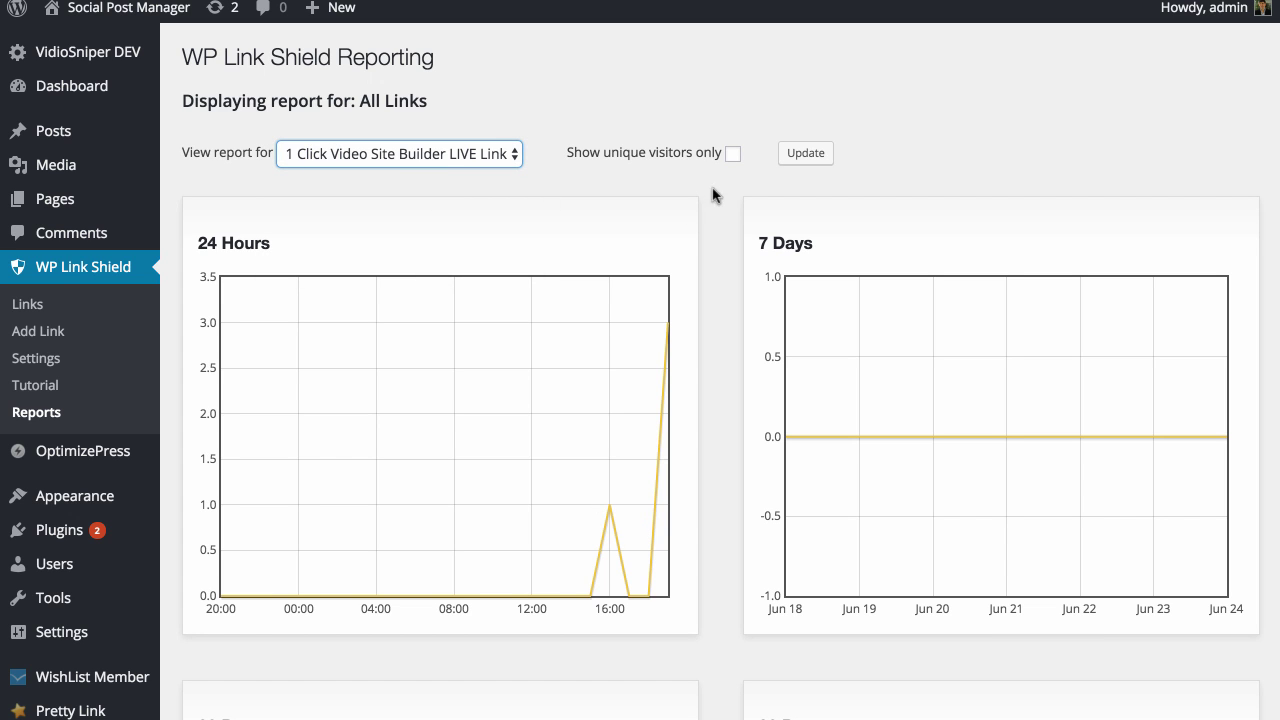
{"action": "left_click", "coordinate": [733, 155]}
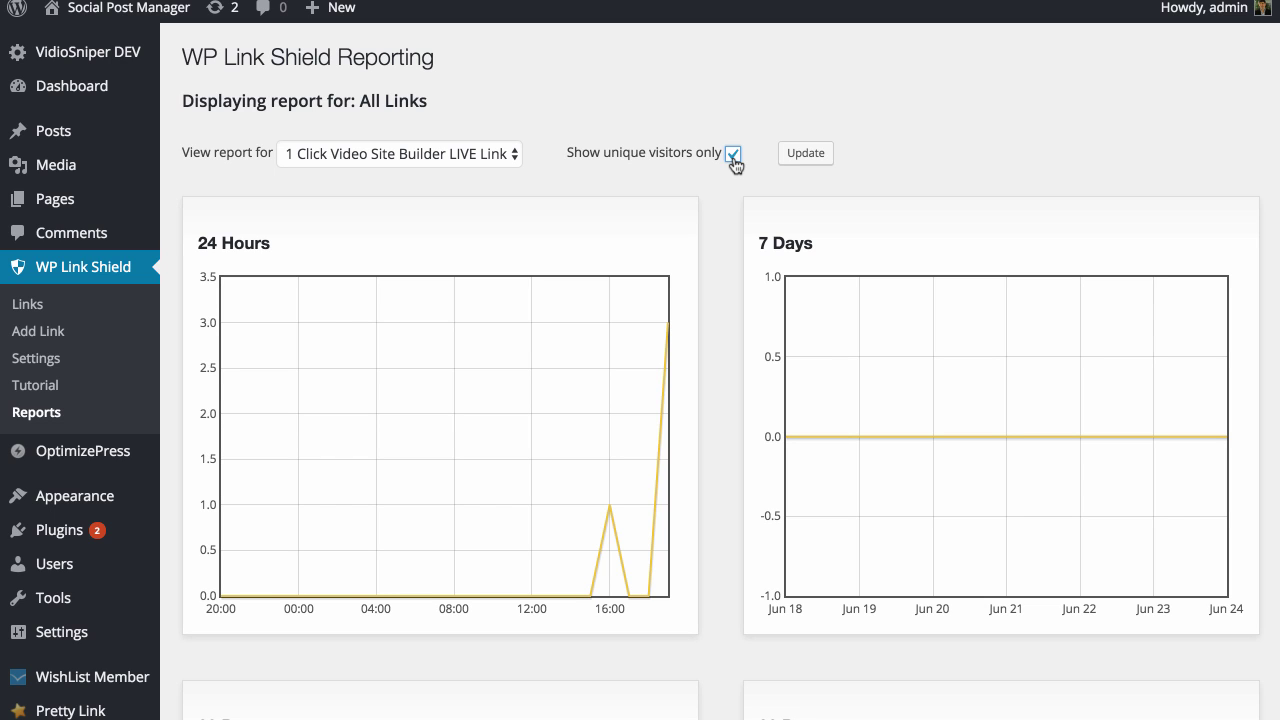
{"action": "left_click", "coordinate": [733, 155]}
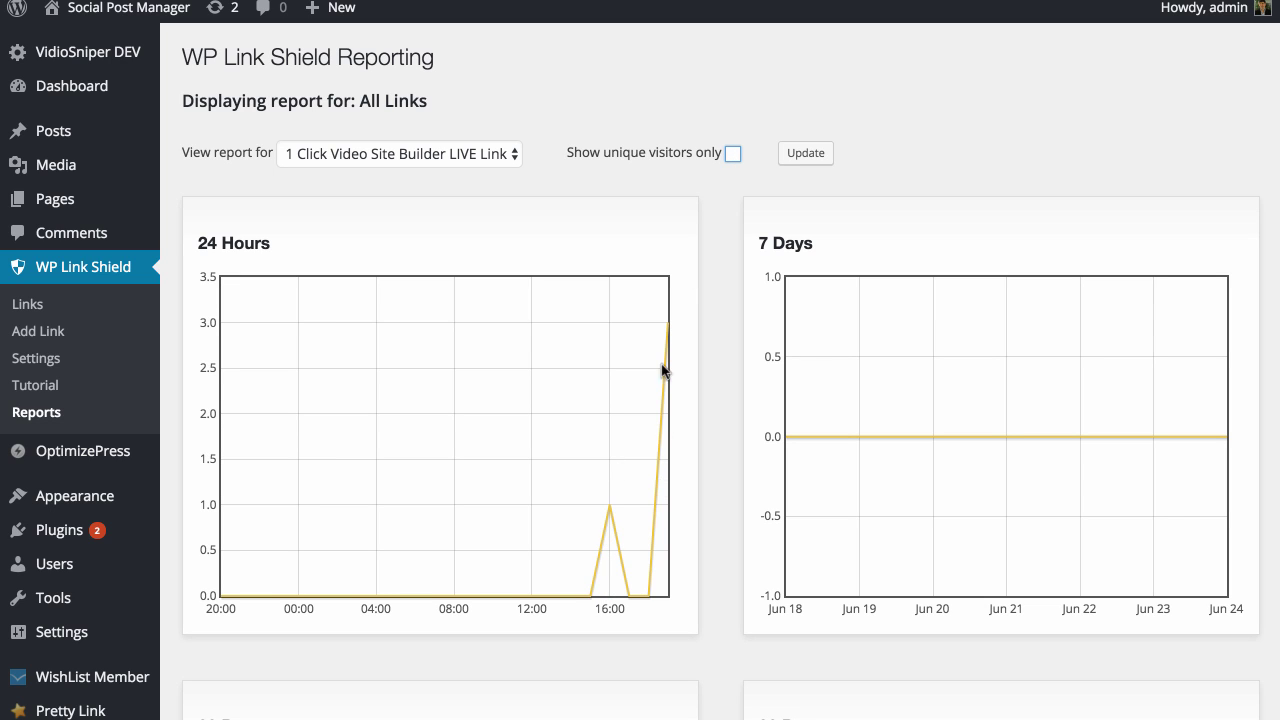